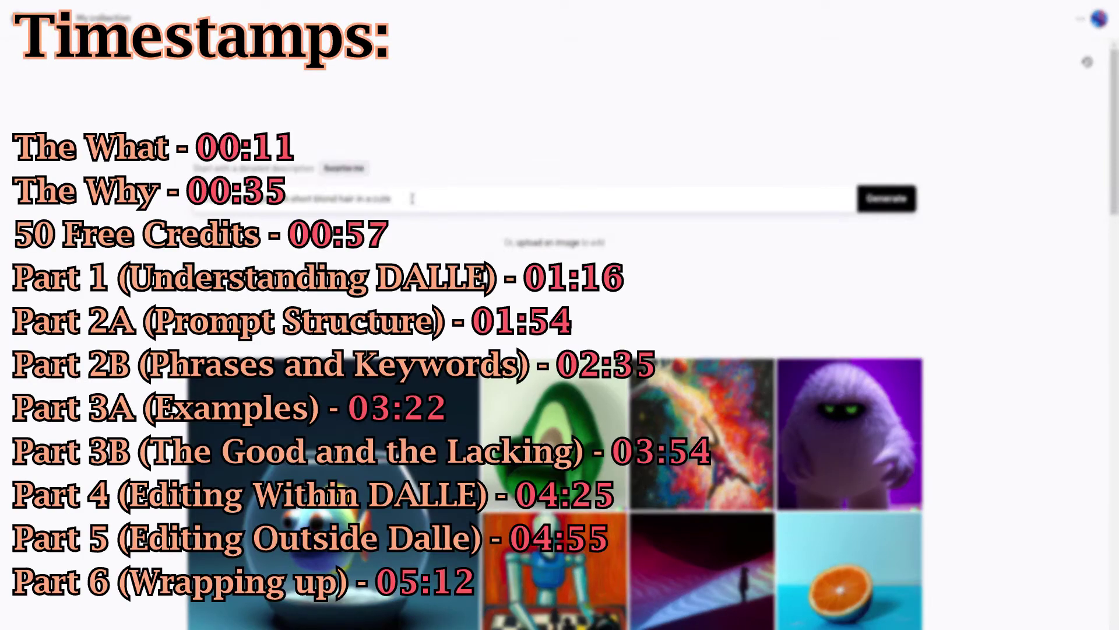
Step: Finish the prompt with "plains background, medium-far shot, detailed anime key visual, Kyoto animation, professional digital art, official media." and open the second generated image
text(.)
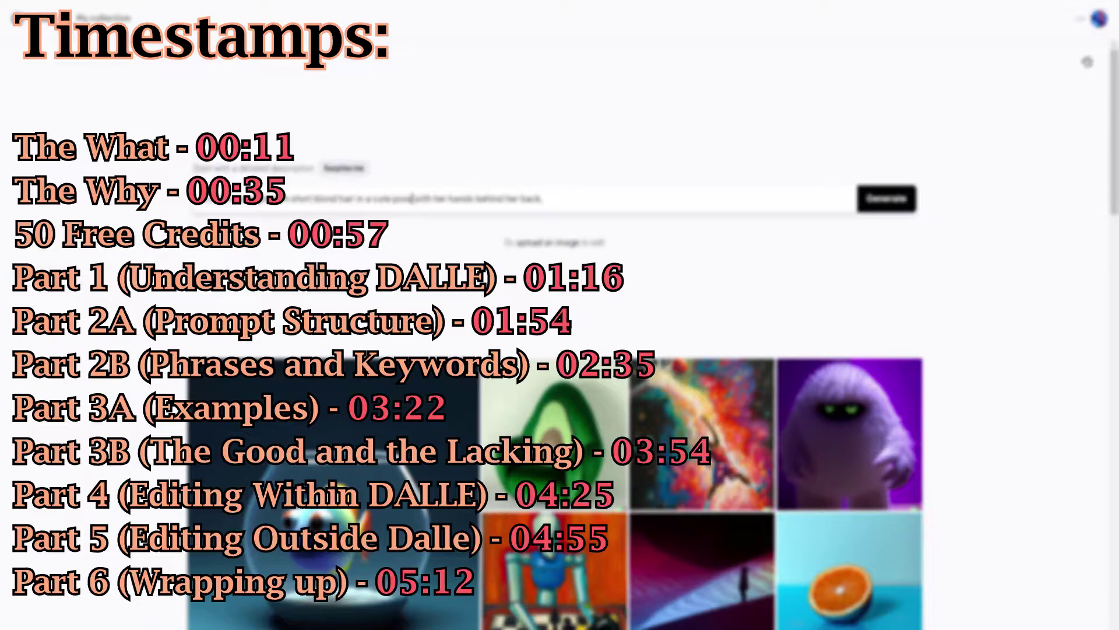
text( plain background, medium far shot, detailed shadows, vivid)
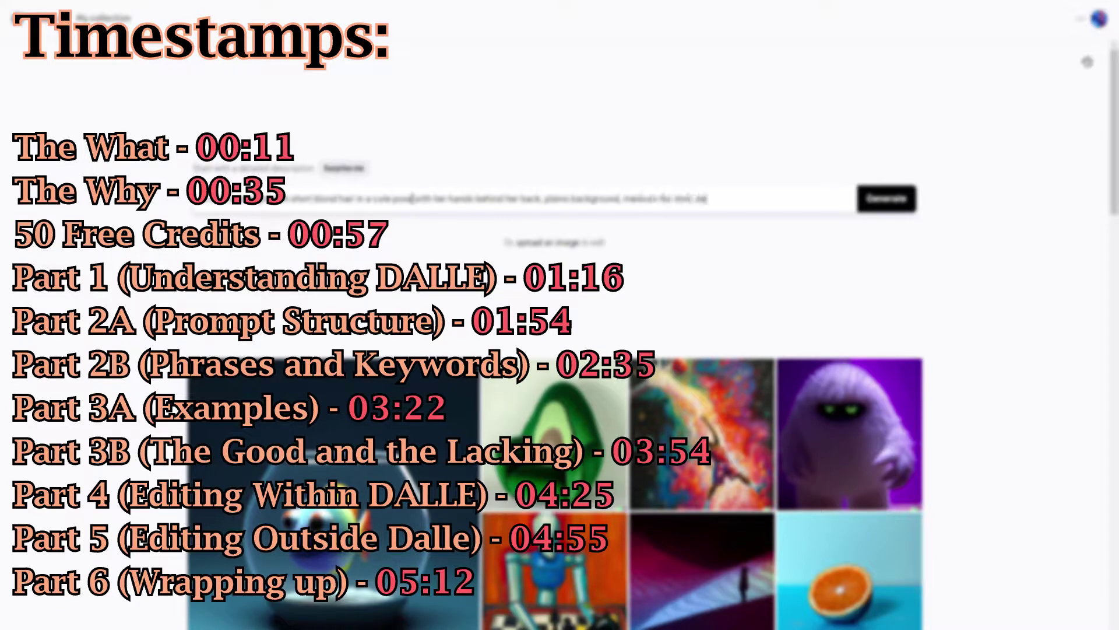
text(al, kawaito animation, professional digital ar)
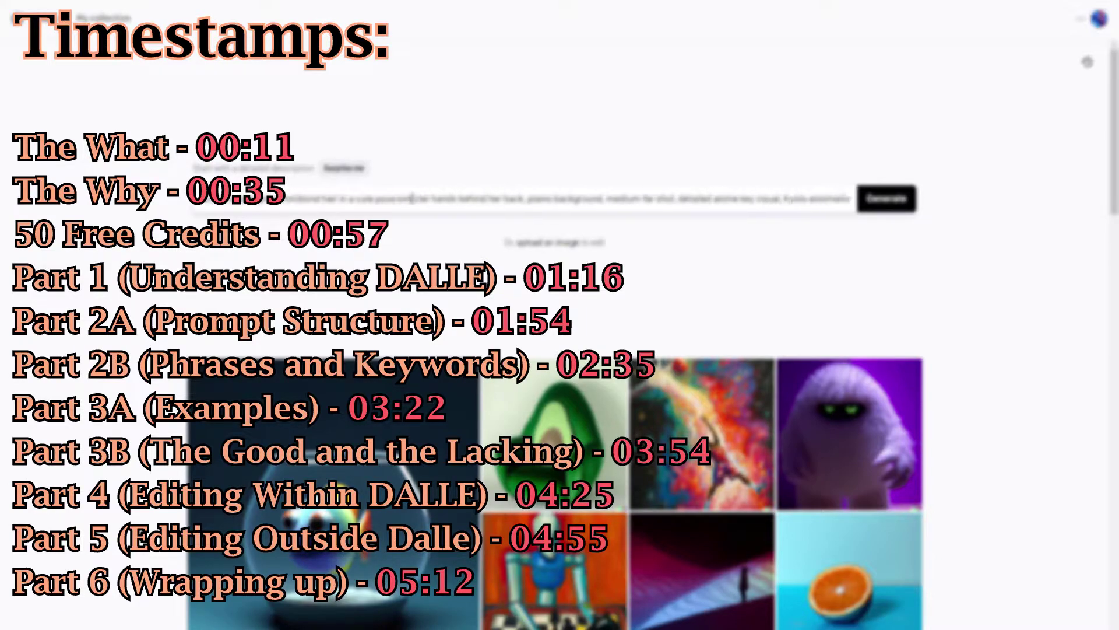
text(t, official media.)
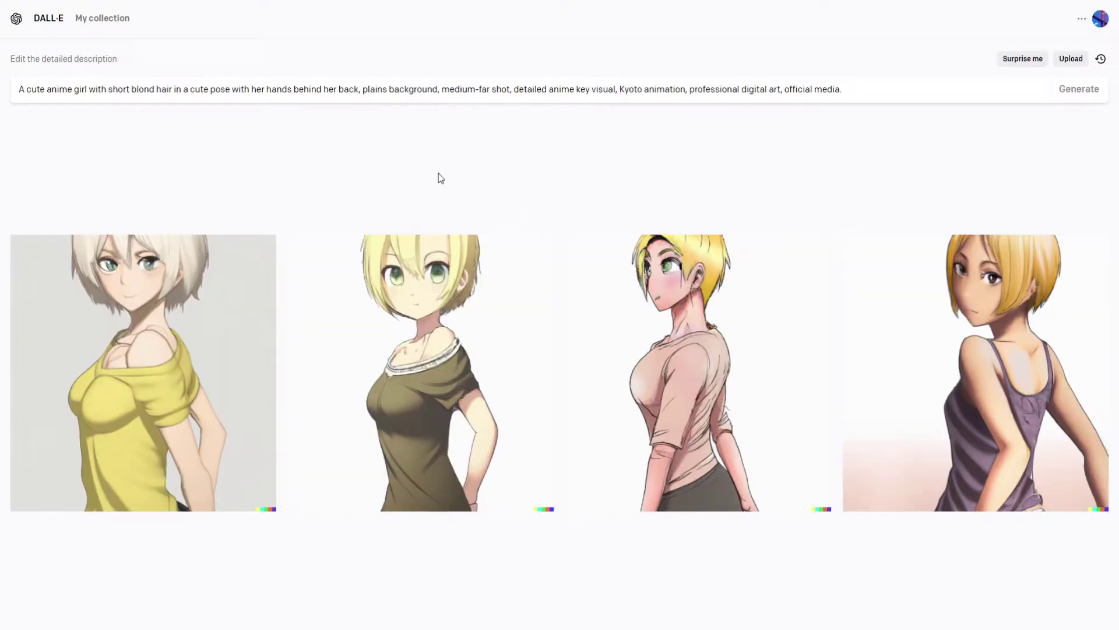
click(429, 256)
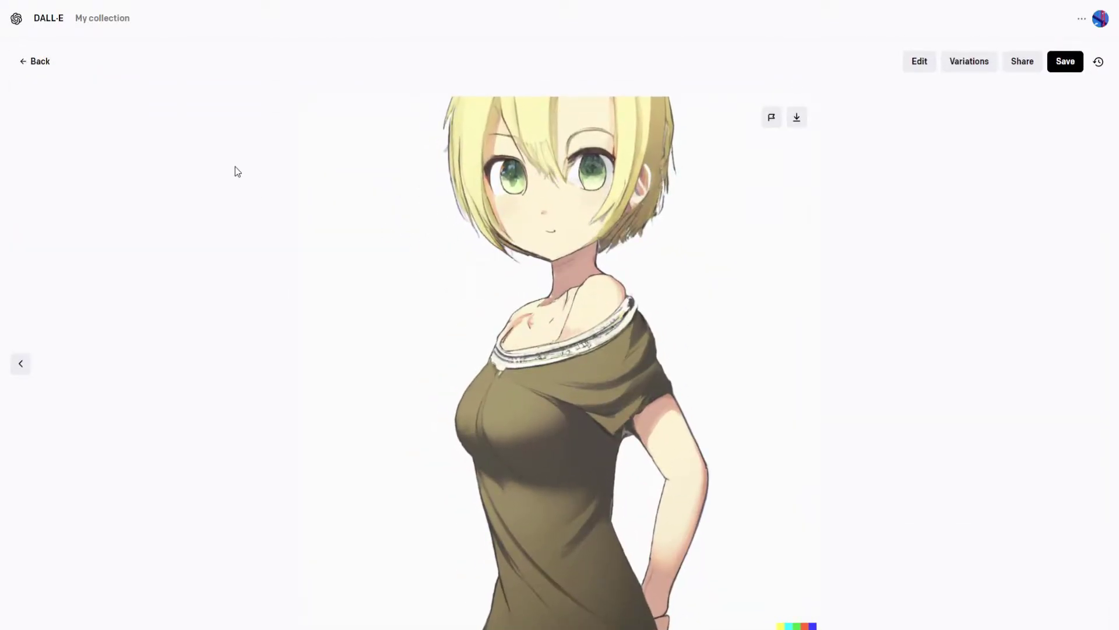
Step: Read through the content policy, including the rules on disclosing AI's role, respecting others' rights and reporting violations
middle_click(819, 284)
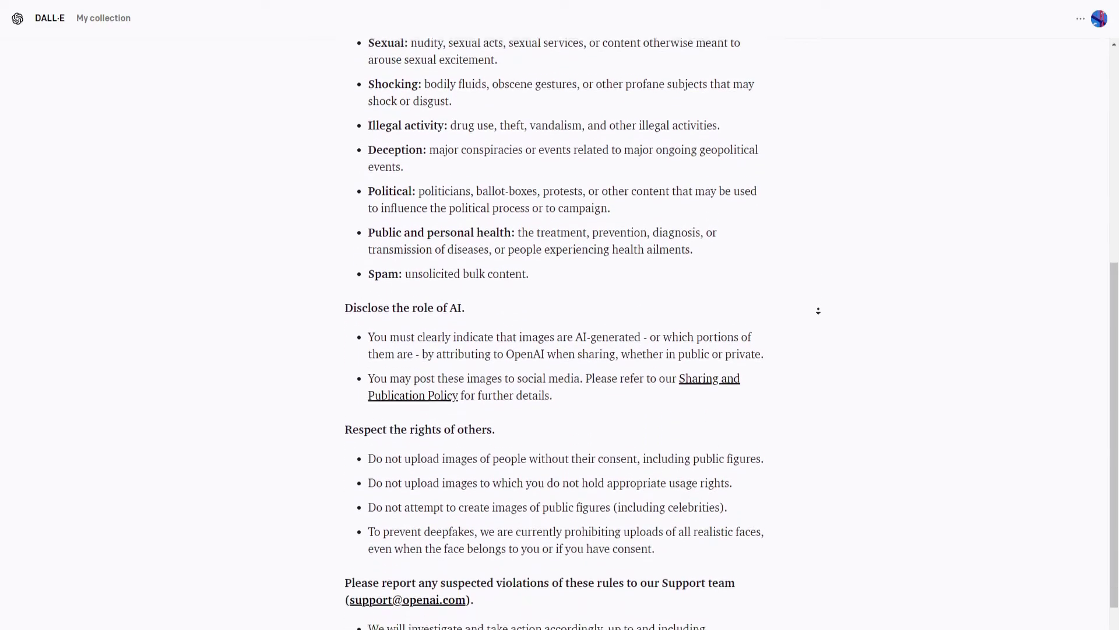
middle_click(819, 310)
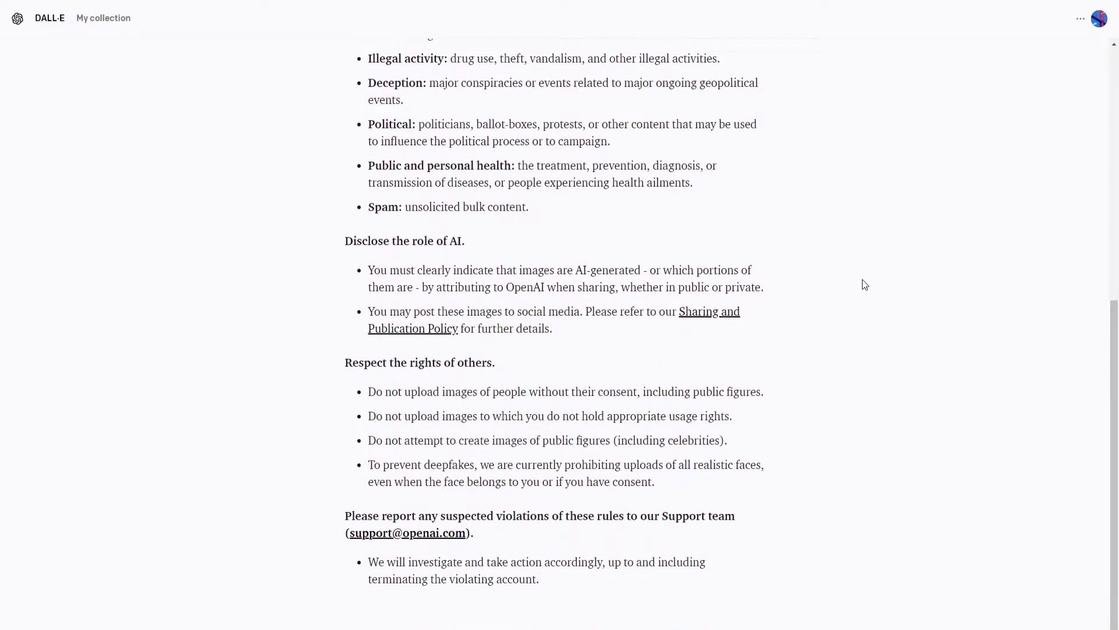
middle_click(846, 220)
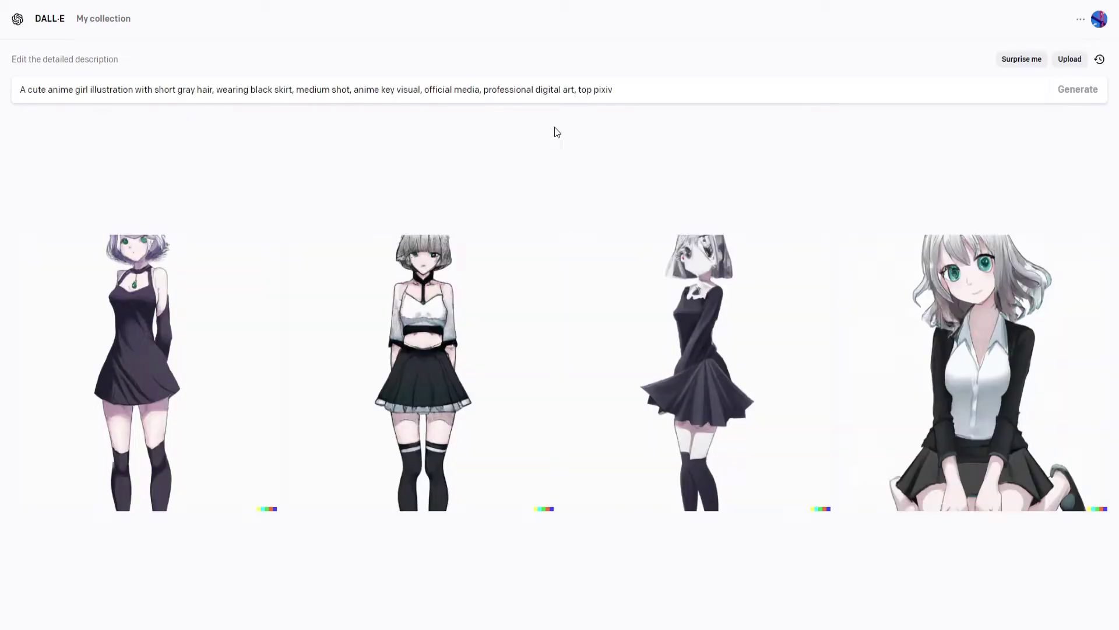
Step: Open the fourth gray-haired girl image, choose the fourth version among its edited results and open that one for editing
click(894, 365)
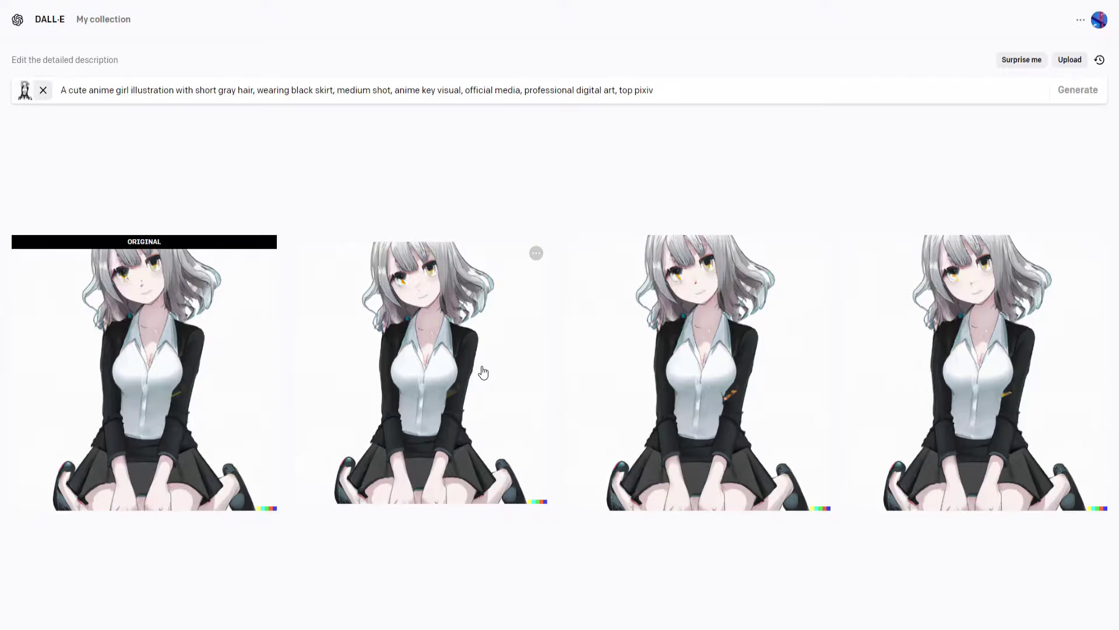
click(945, 376)
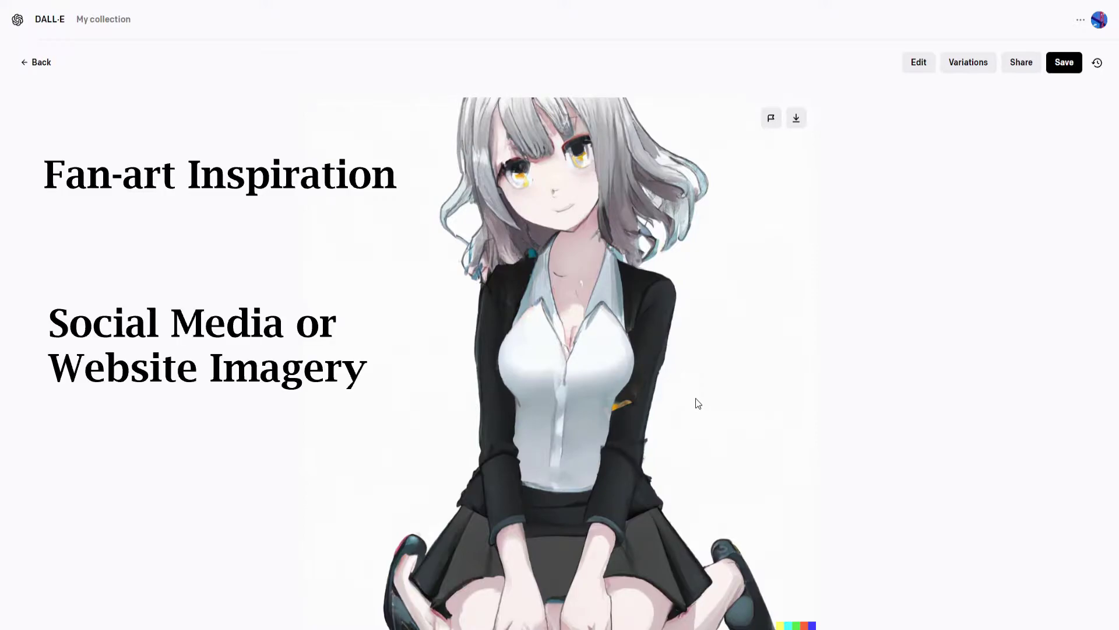
click(919, 66)
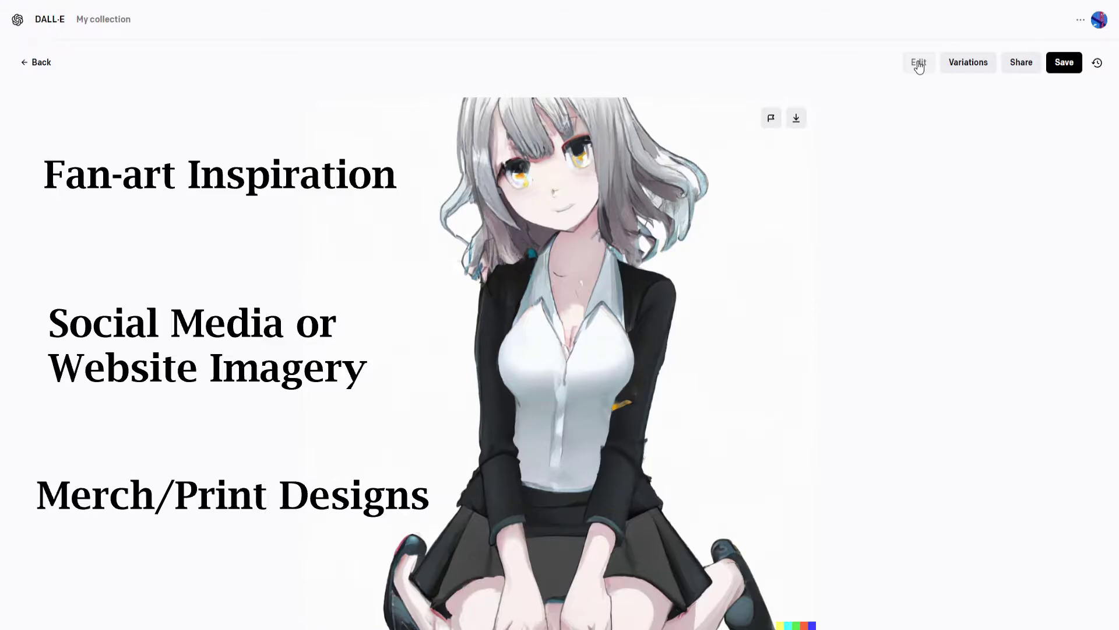
Step: Generate "An anime girl with short blue and pink hair in a cute pose, medium shot, detailed anime key visual, kyoto animation, top digital art, official media"
text(An)
text( anime girl with )
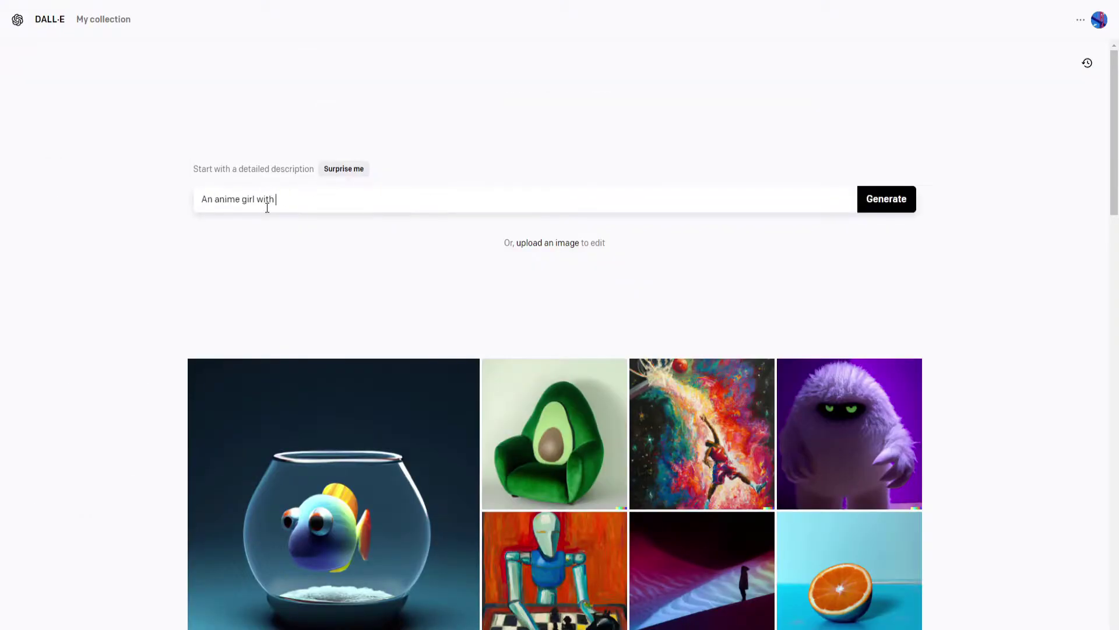
text(short blue and pink hair in a cute pose,)
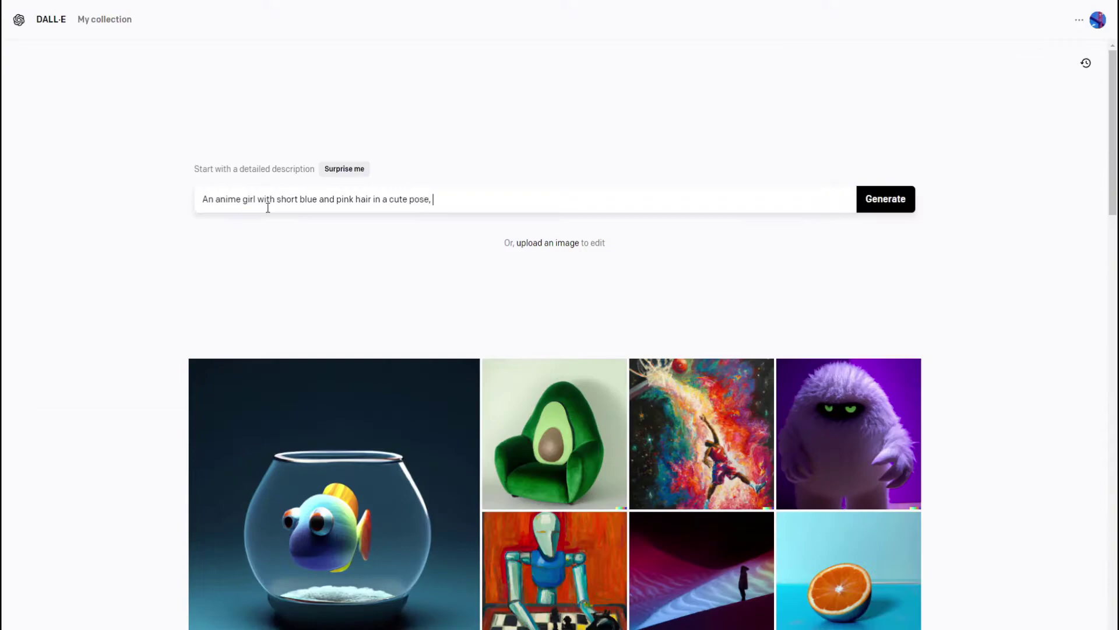
text(medium shot, detailed anime key visual, kyoto )
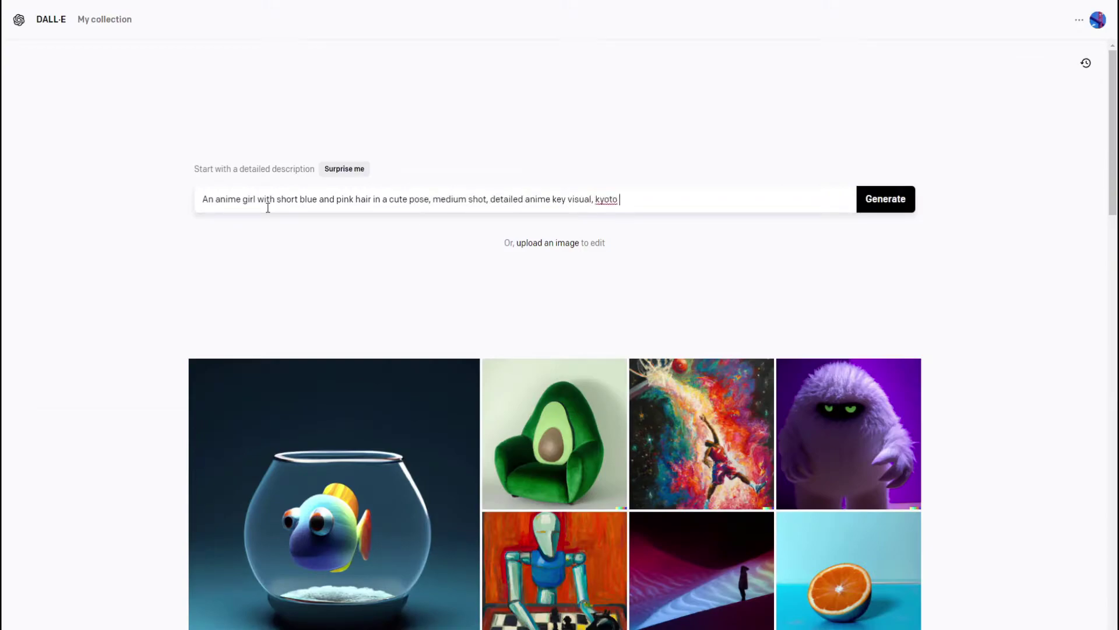
text(animation, top digital art, official media.)
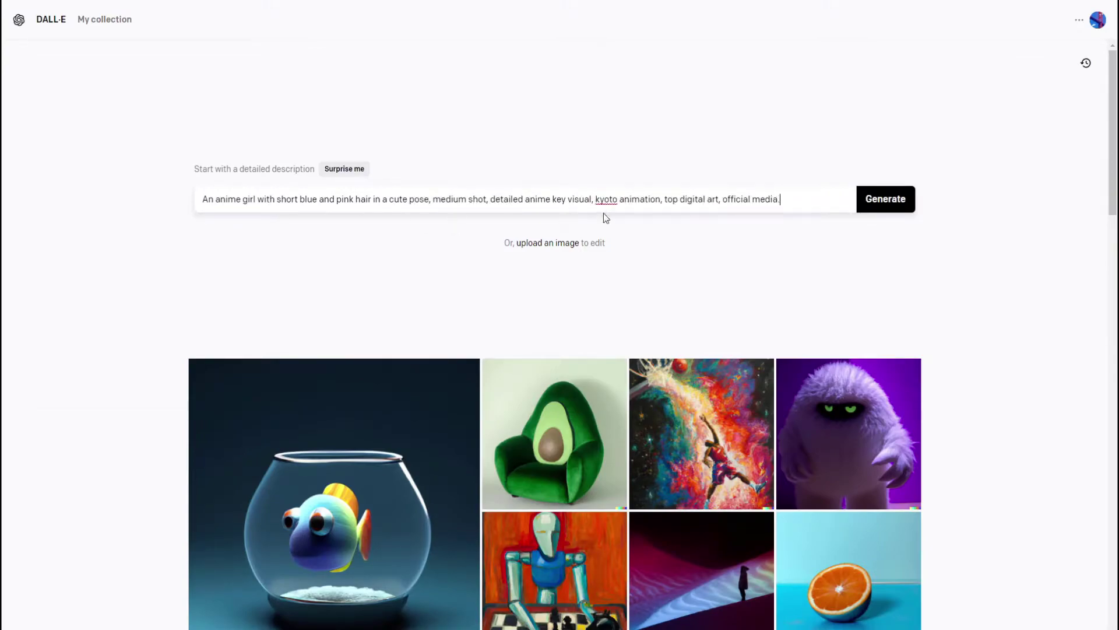
click(892, 200)
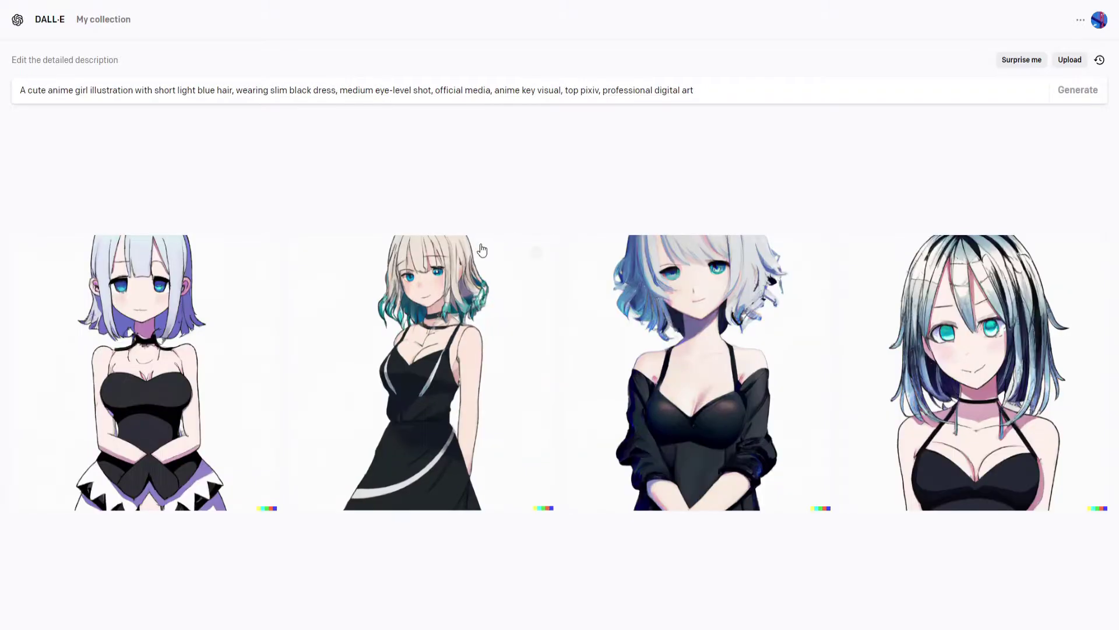
Step: View the second generated image of the girl in the slim black dress at full size
click(457, 274)
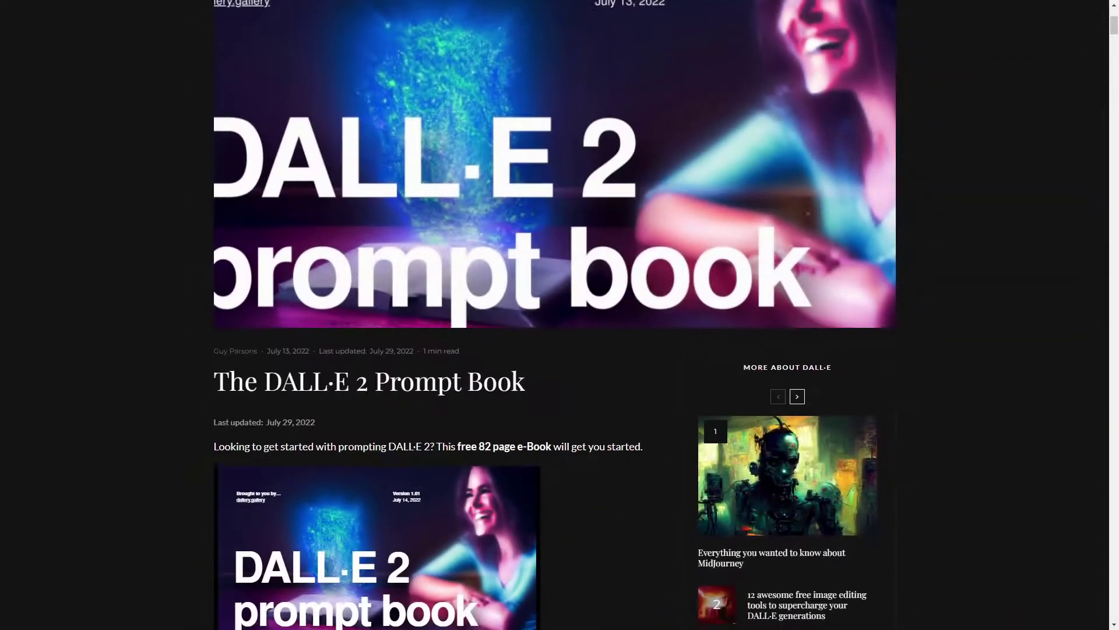
Step: Look through the DALL·E 2 Prompt Book article, covering its download links, list of guides and embedded Twitter thread
scroll(555, 314, down, 4)
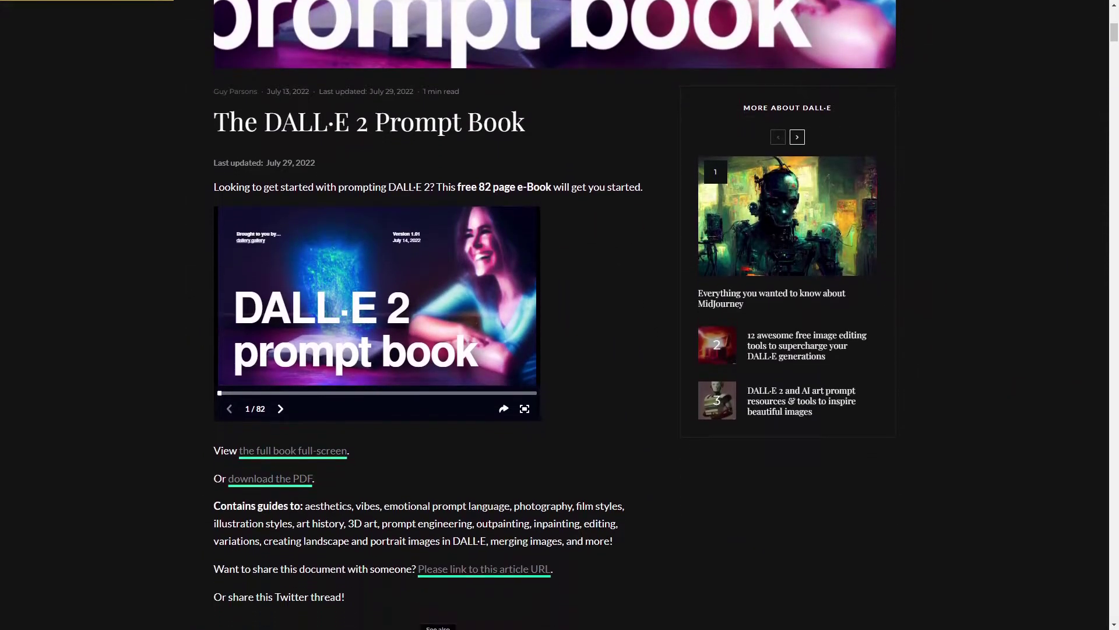
scroll(555, 315, down, 4)
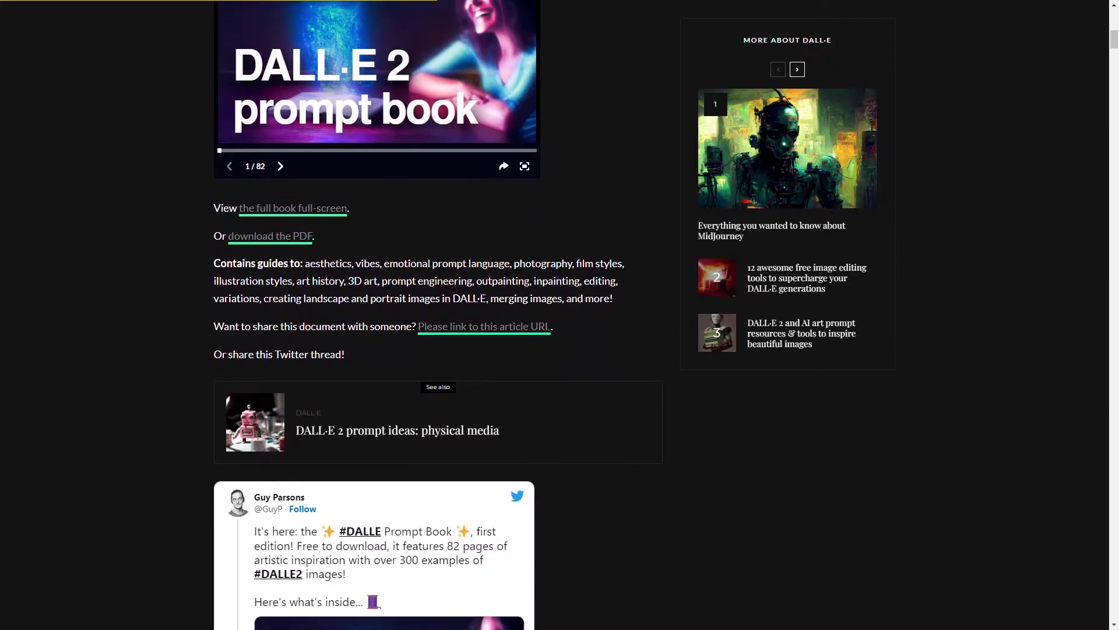
scroll(555, 314, down, 4)
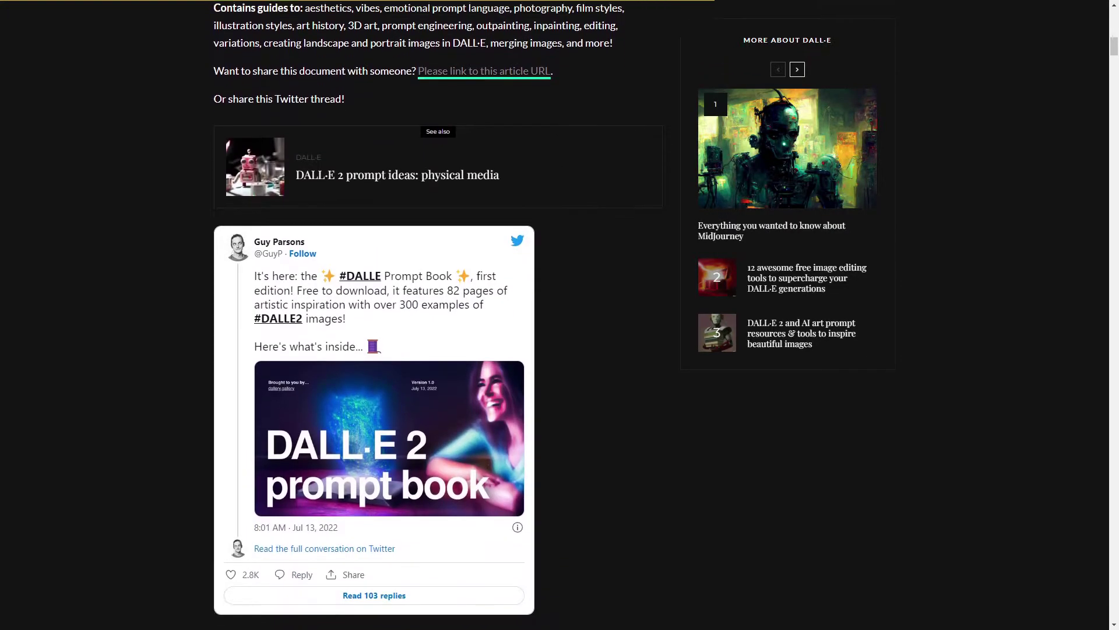
scroll(555, 315, down, 4)
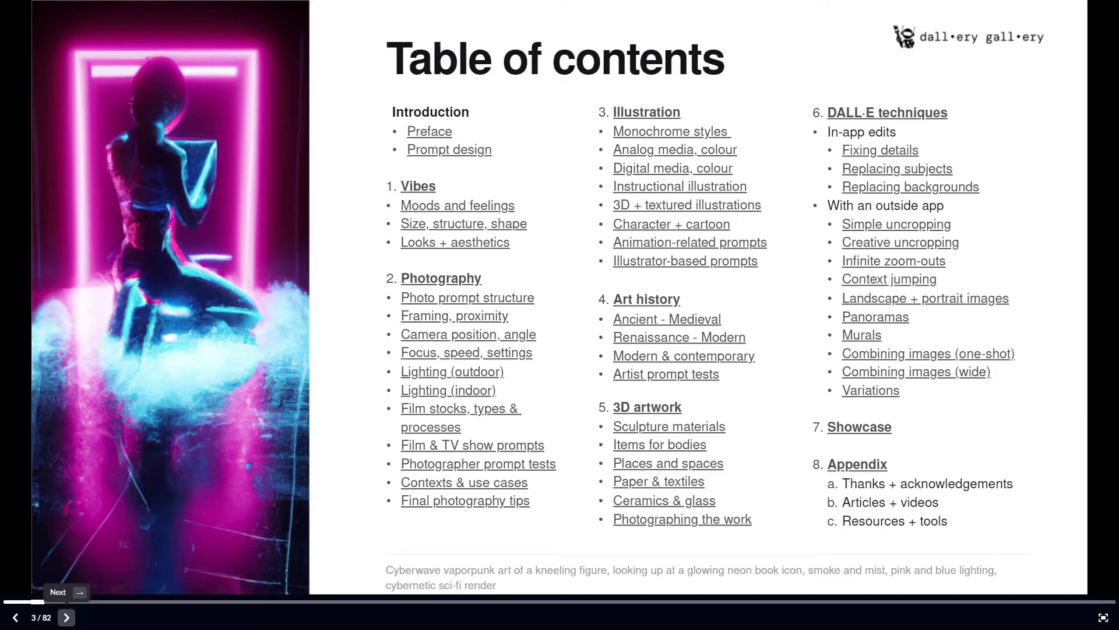
Step: Page through the full-screen prompt book from the table of contents to past the page on prompt length
key(Right)
key(Right)
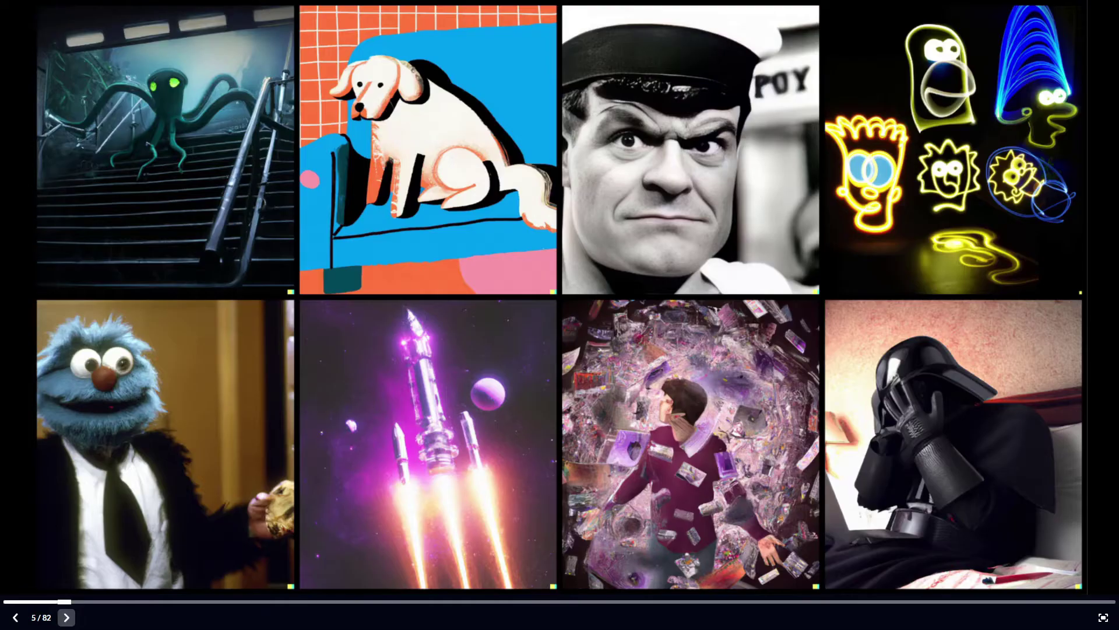
key(Right)
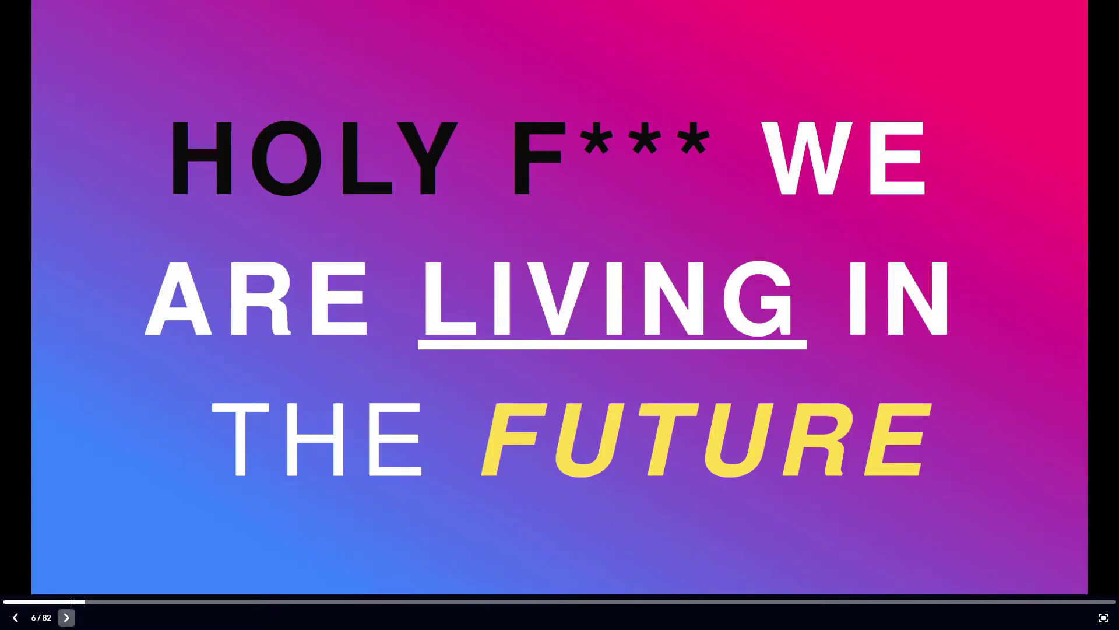
key(Right)
key(Right)
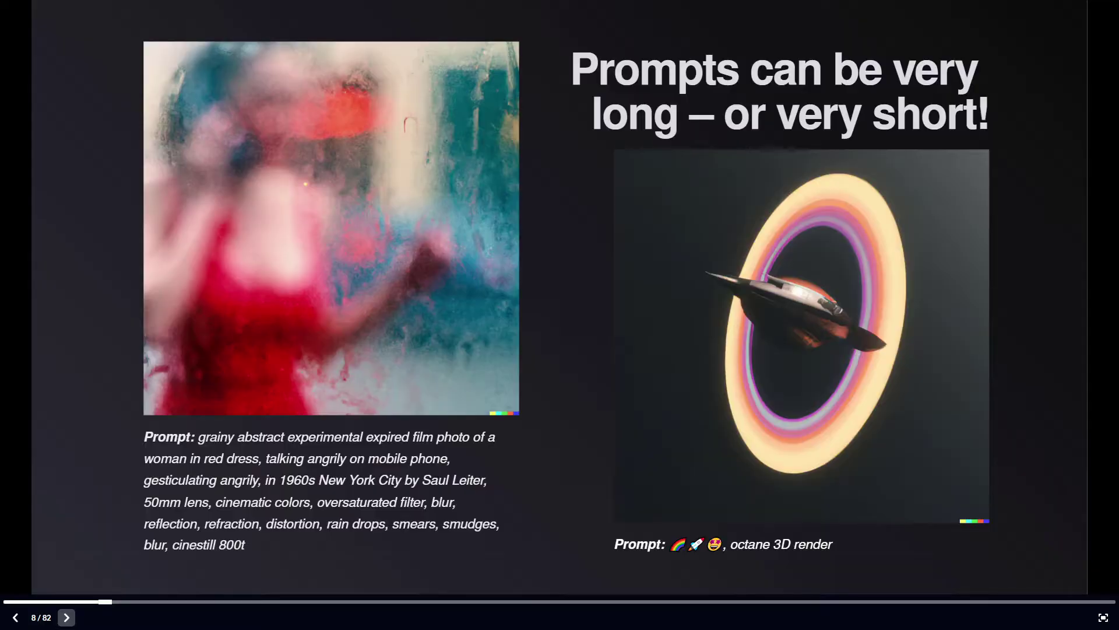
key(Right)
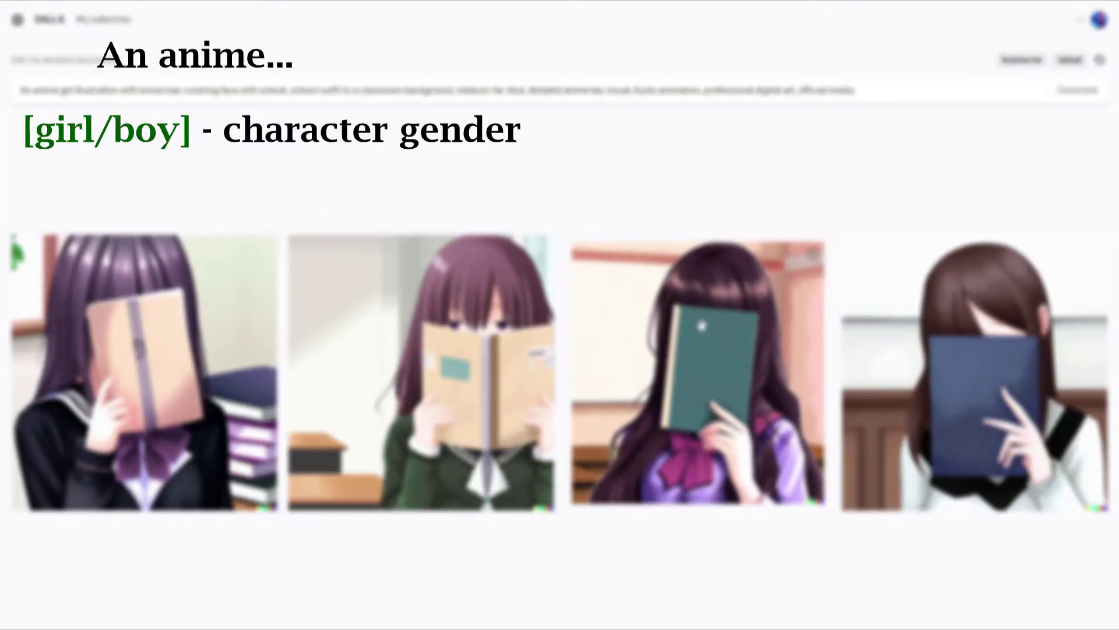
Step: Open the third schoolgirl image for editing, erase the hand holding the book and regenerate that area with the same prompt
click(702, 325)
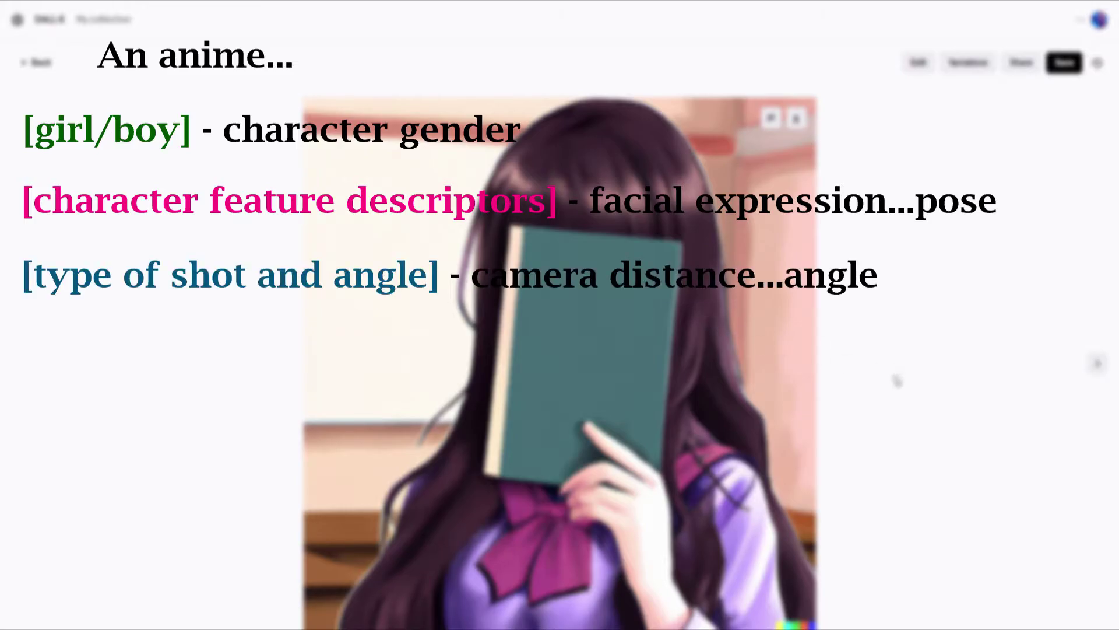
click(919, 63)
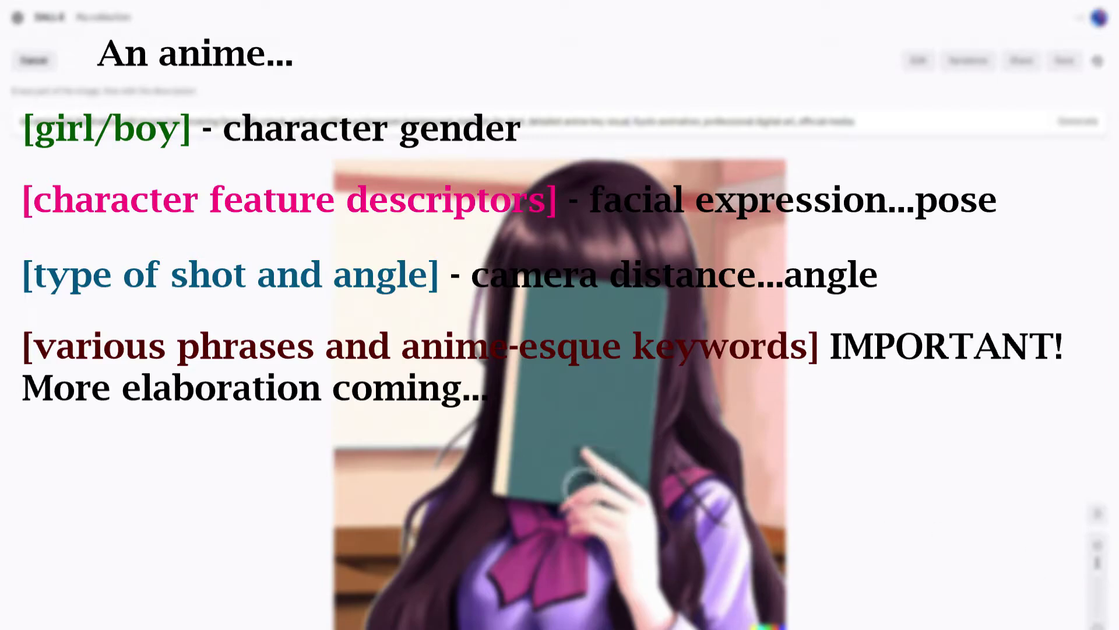
mouse_move(578, 484)
mouse_down()
mouse_move(562, 501)
mouse_move(607, 513)
mouse_move(619, 536)
mouse_move(574, 539)
mouse_up()
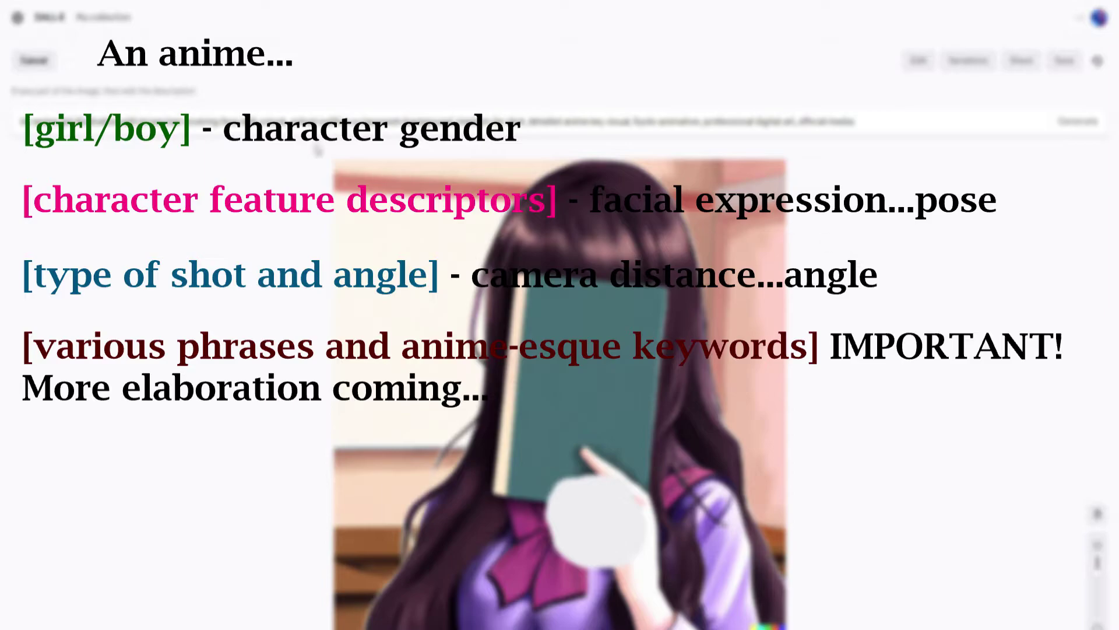
click(1077, 121)
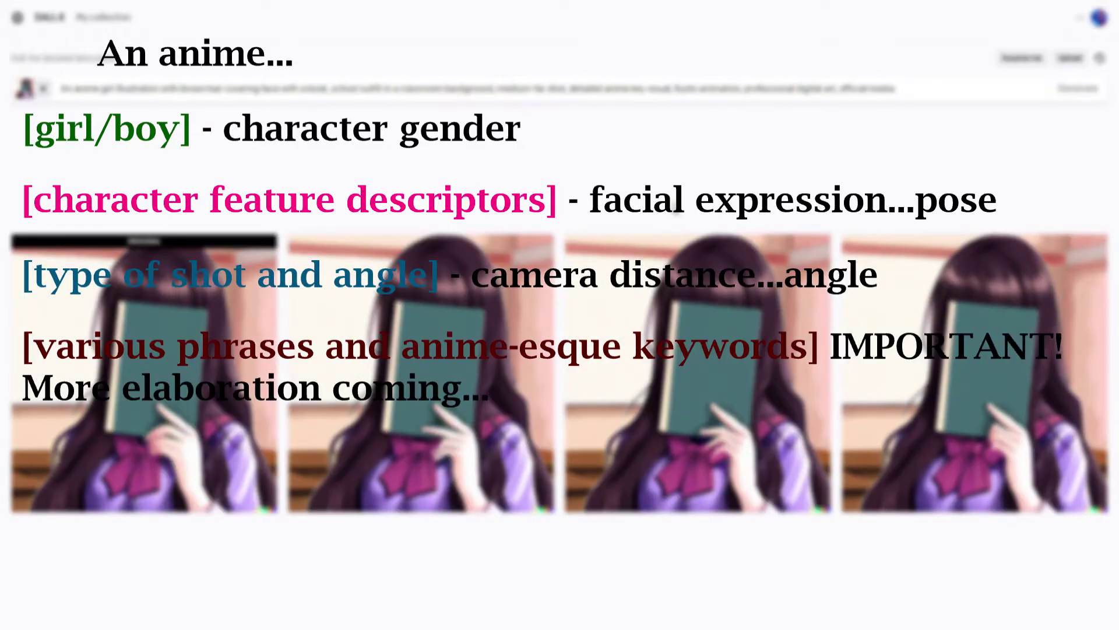
Step: Open the fourth regenerated schoolgirl image for editing and erase the hand on the book again
click(974, 373)
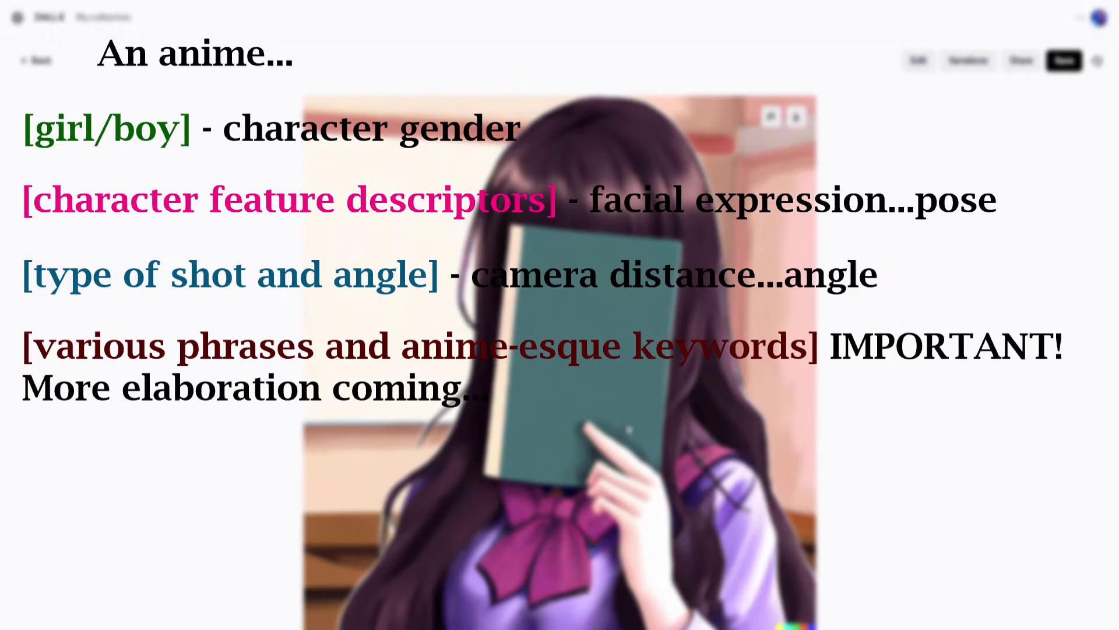
click(918, 60)
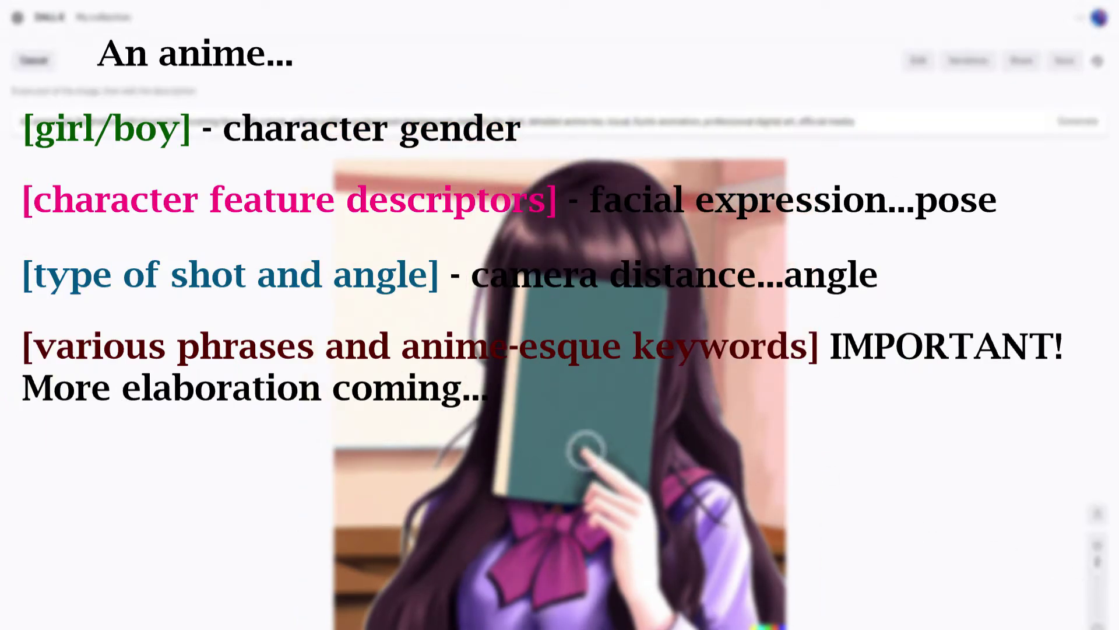
mouse_move(586, 451)
mouse_down()
mouse_move(609, 508)
mouse_move(641, 515)
mouse_move(577, 524)
mouse_up()
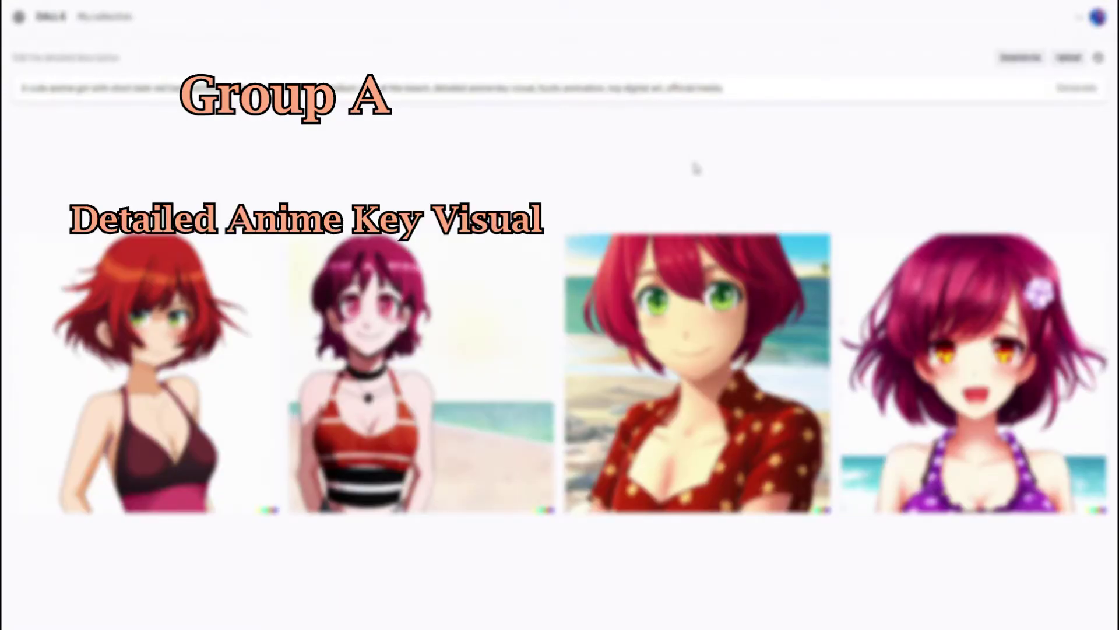
Step: Open the fourth red-haired beach girl image for editing, erase the hair flower and the left-hand ear, and regenerate those areas with the same prompt
click(932, 287)
click(917, 60)
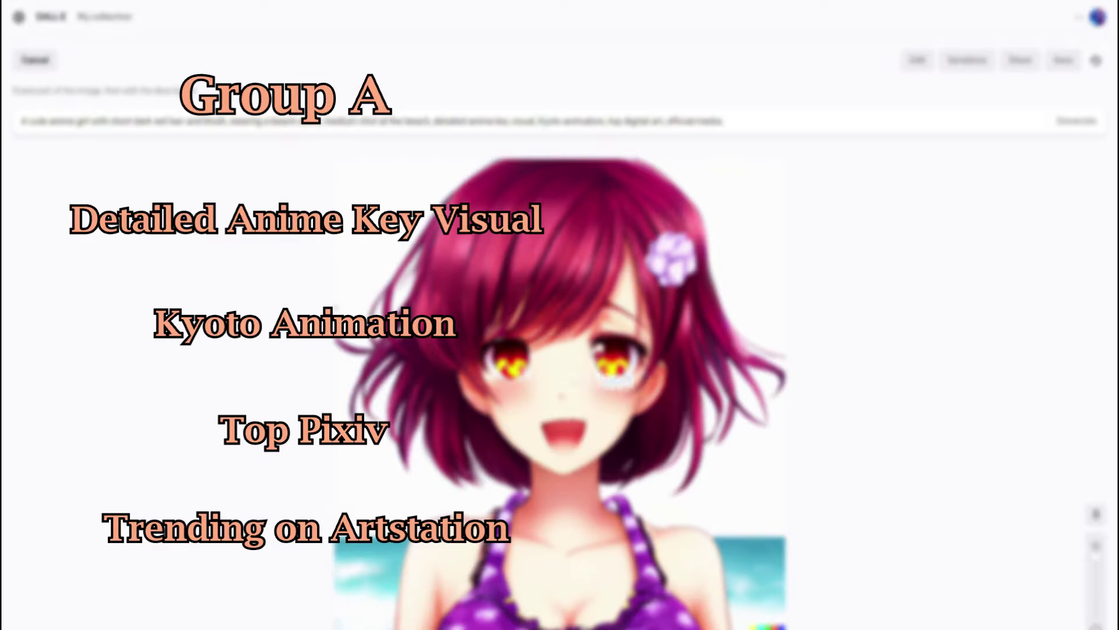
mouse_move(652, 247)
mouse_down()
mouse_move(672, 284)
mouse_move(683, 233)
mouse_move(695, 269)
mouse_up()
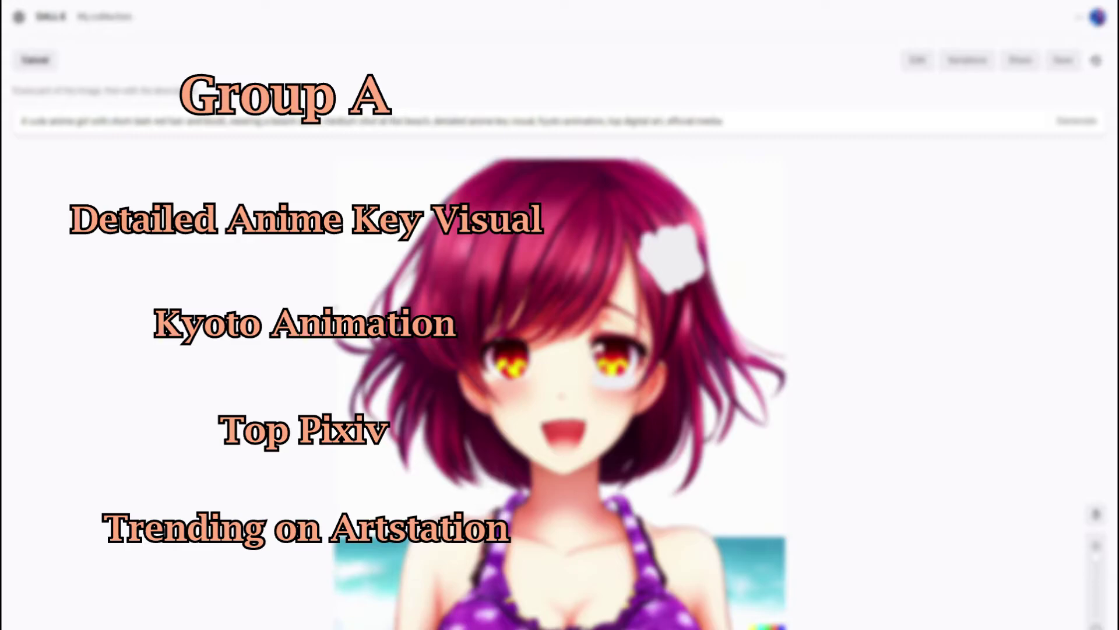
mouse_move(487, 411)
mouse_down()
mouse_move(469, 379)
mouse_move(488, 411)
mouse_up()
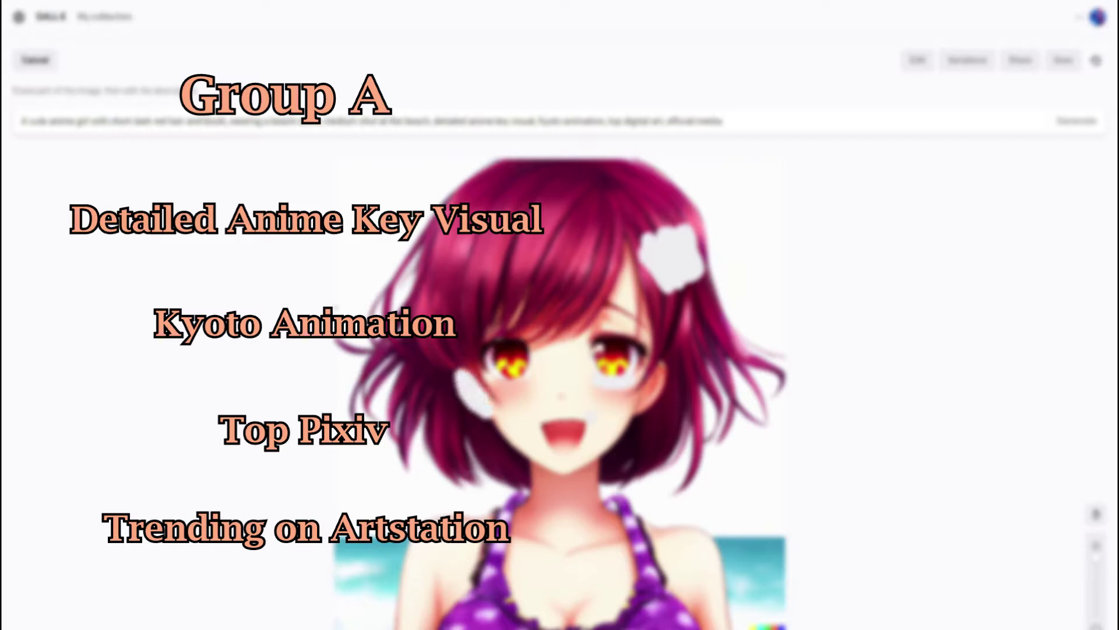
click(1076, 121)
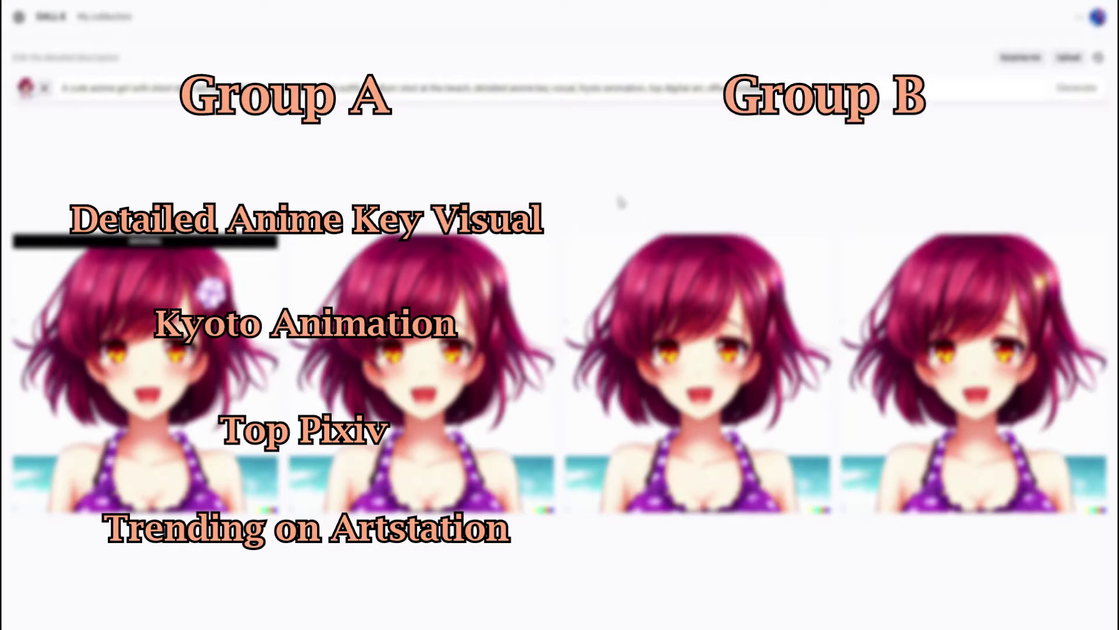
Step: Edit the third regenerated beach girl image by erasing the collarbone and the area above the right-hand eye, regenerate, and open the fourth result
click(685, 320)
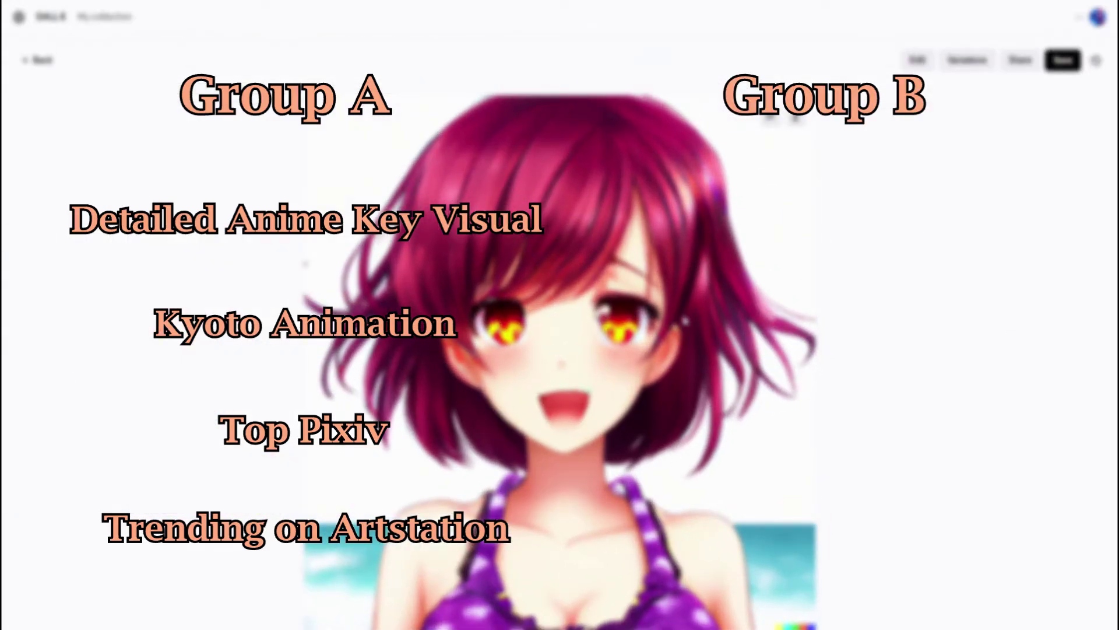
click(917, 60)
drag(545, 545, 590, 550)
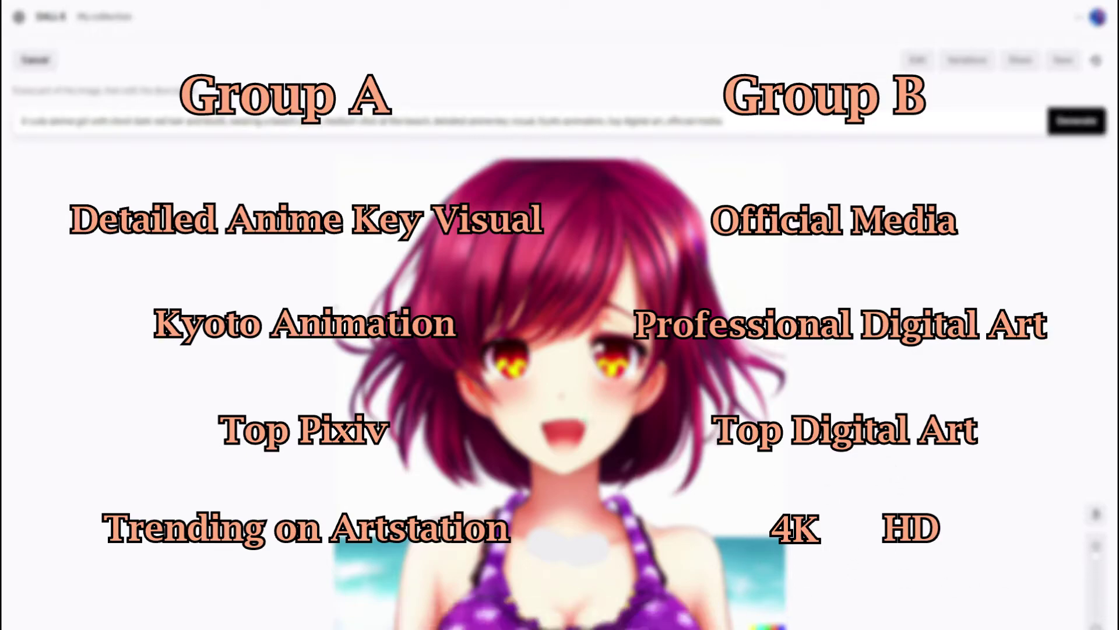
drag(622, 320, 601, 324)
click(1070, 122)
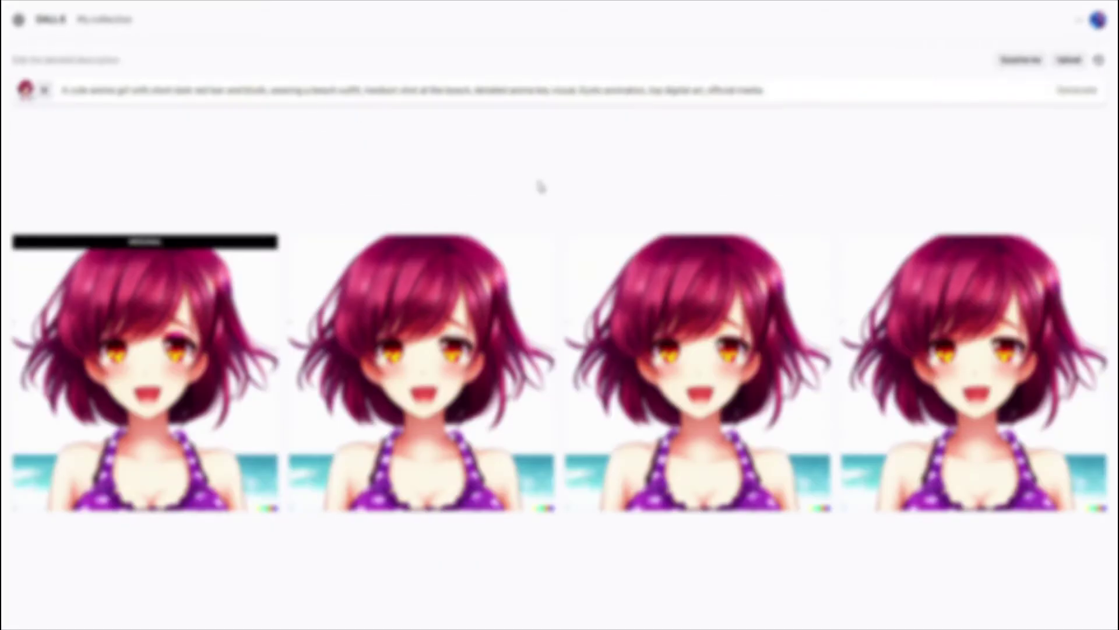
click(939, 250)
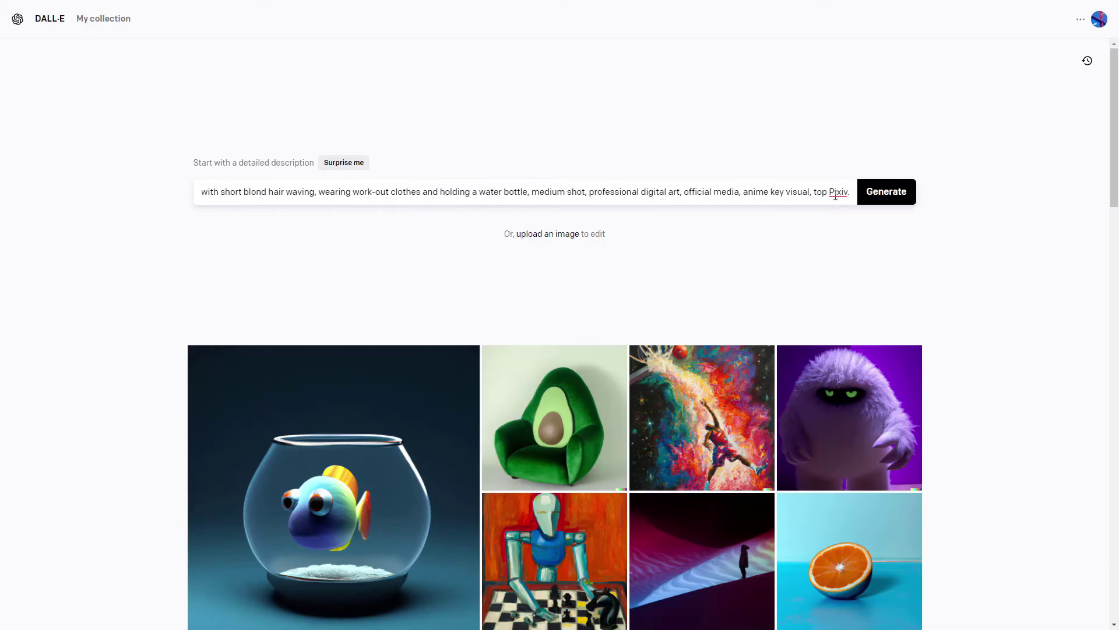
Step: Generate images from the prompt for a blushing blond anime girl in work-out clothes holding a water bottle, and open the second image
key(Return)
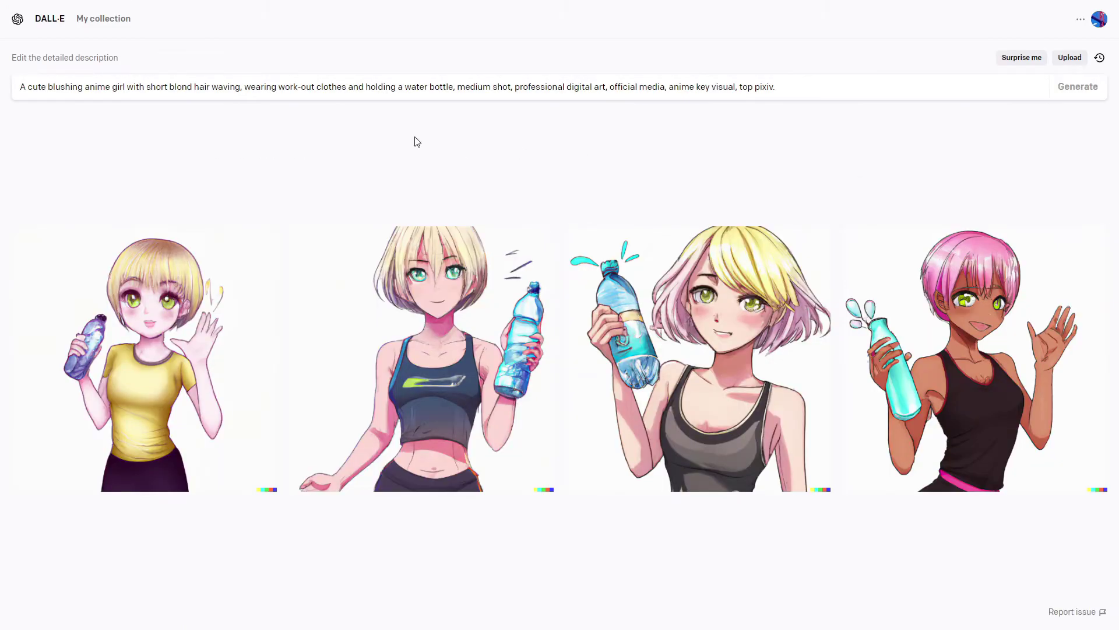
click(510, 259)
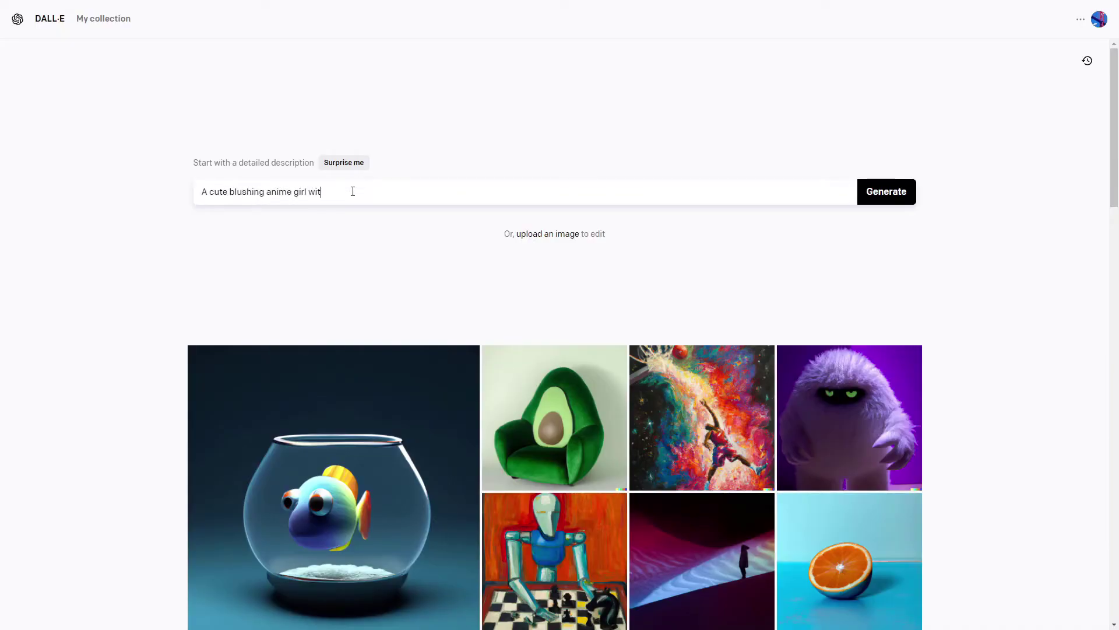
Step: Finish the prompt with "hair tied back, wearing rave clothing, portrait shot, professional digital art, official media, anime key visual, top pixiv." and generate the images
text(h hair tied back, wearing rave clothing, por)
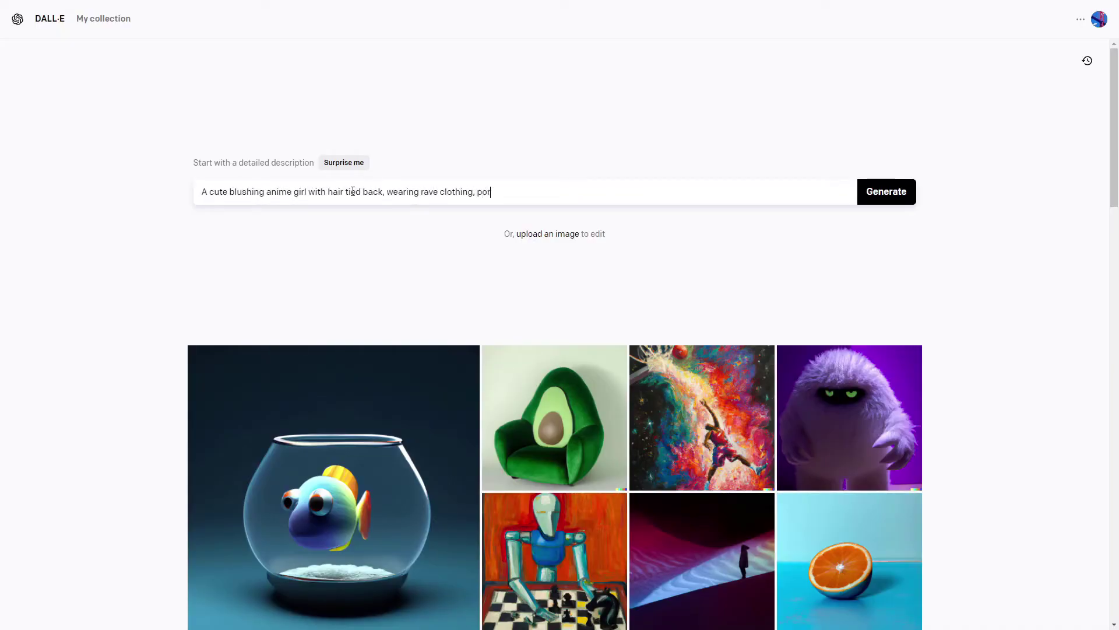
text(trait shot, professional digital art, official media)
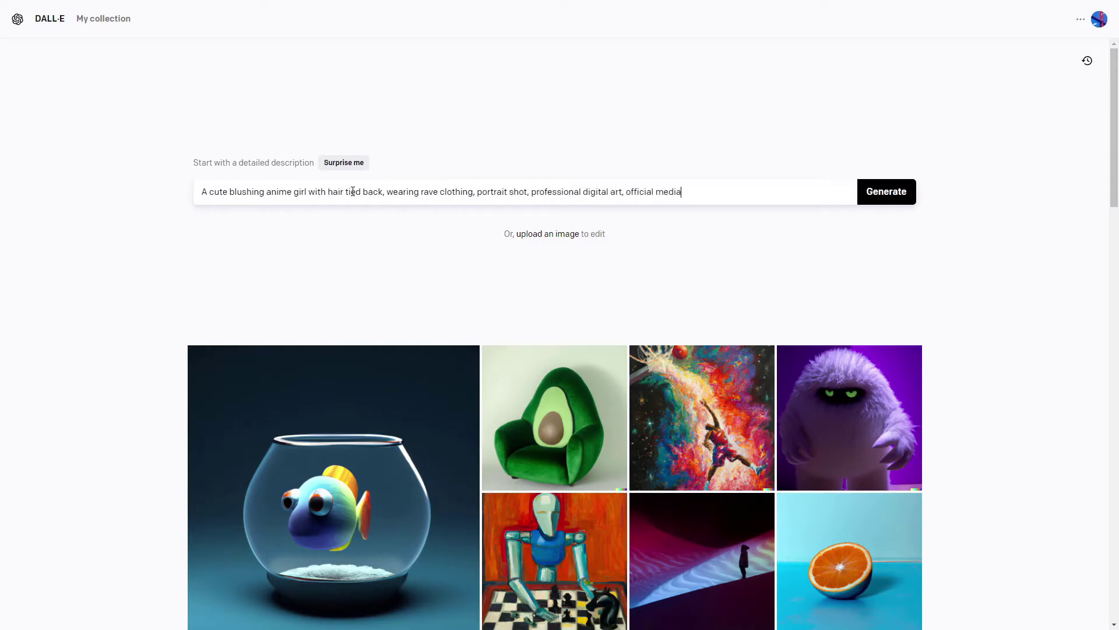
text(, anime key visual, top pixiv.)
key(Return)
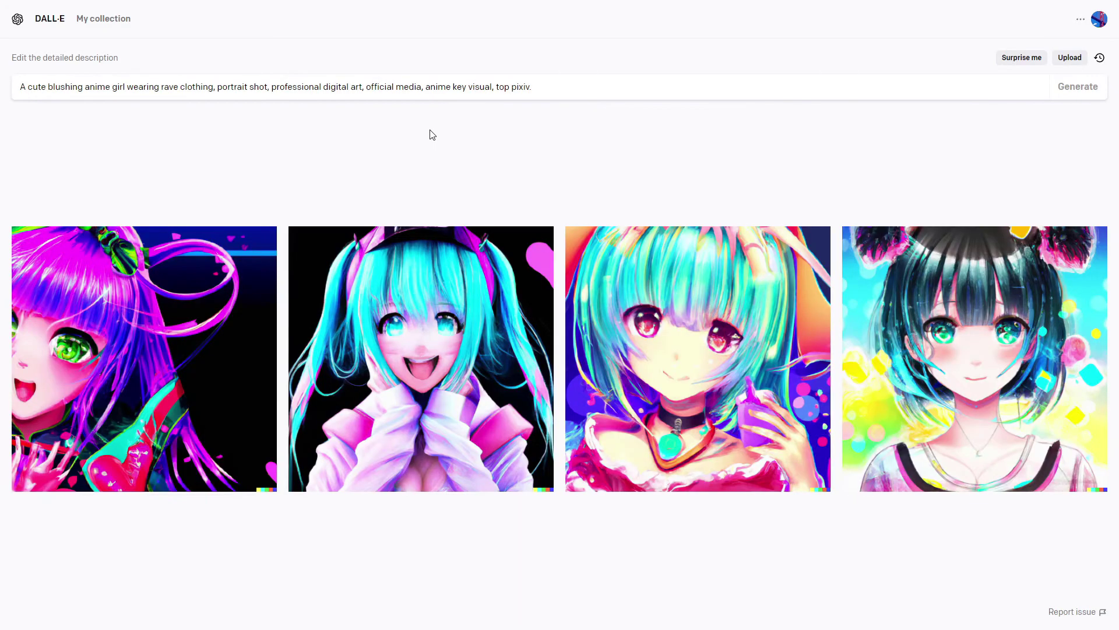
Step: View the fourth rave-clothing girl image, and open the second pastel-haired kitsunemusume image for editing
click(950, 272)
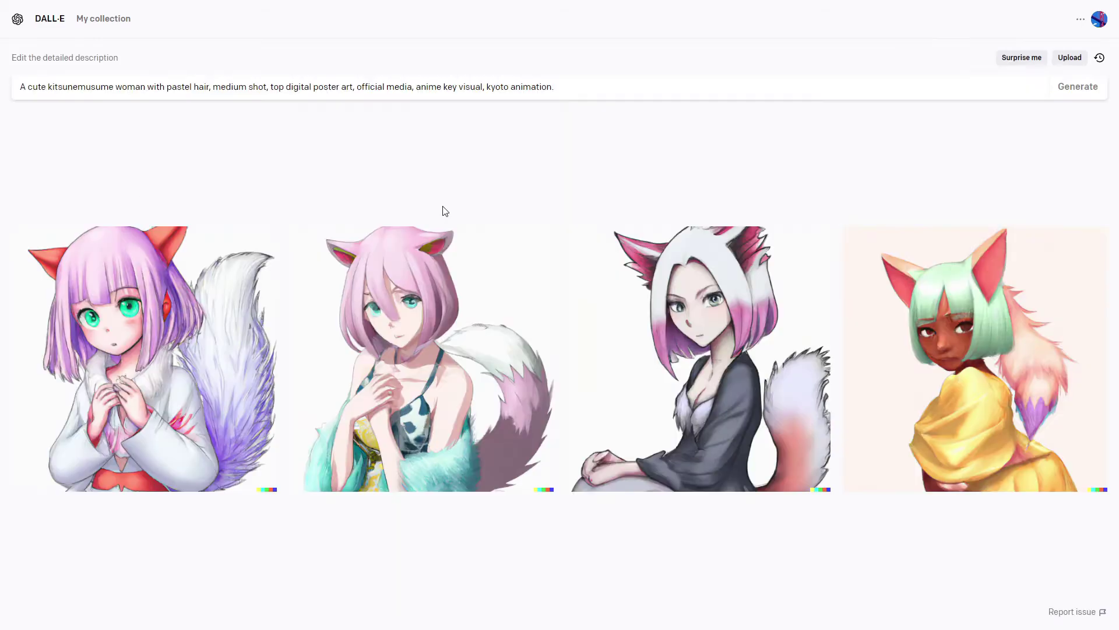
click(435, 270)
click(922, 62)
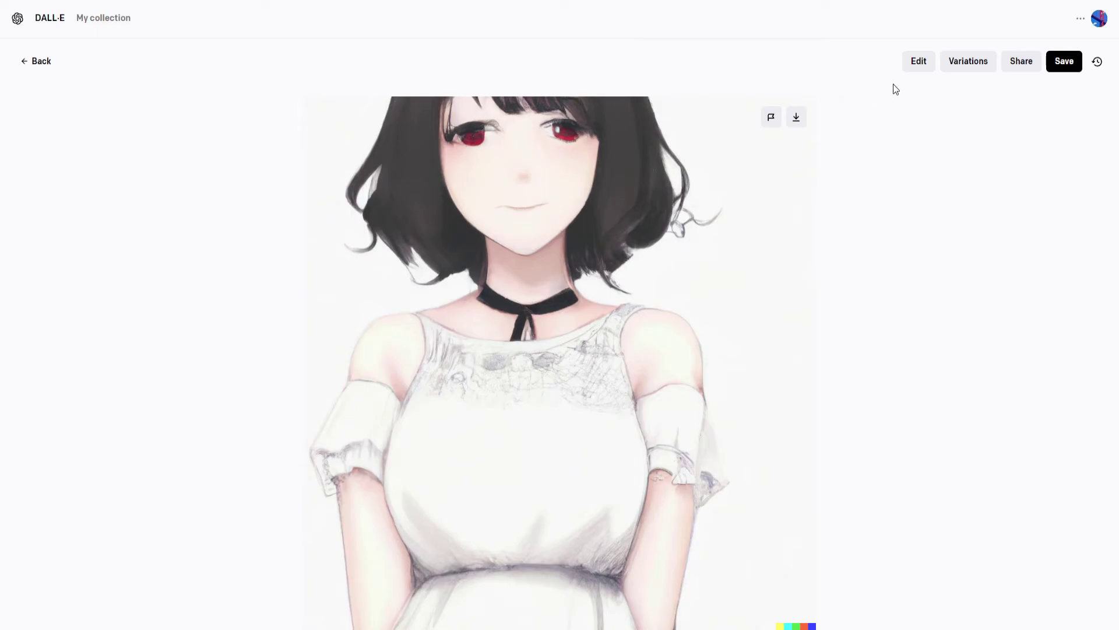
Step: Edit the white sundress girl image with a smaller eraser, erase both eyes, regenerate them with the same prompt, and open the second result
click(918, 64)
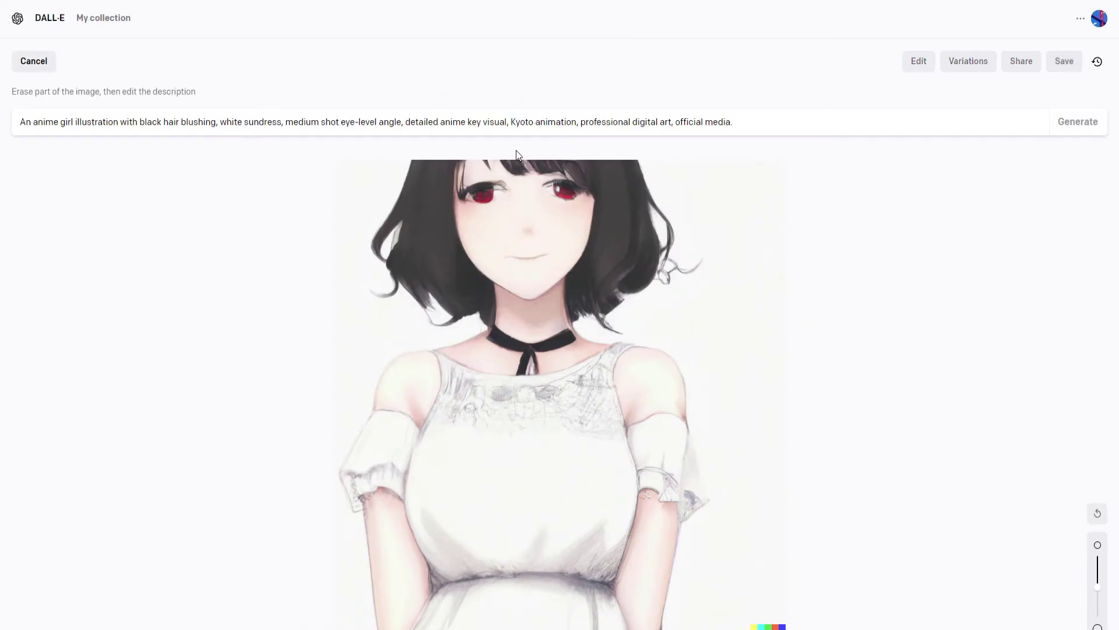
drag(1096, 591, 1098, 566)
drag(501, 192, 468, 195)
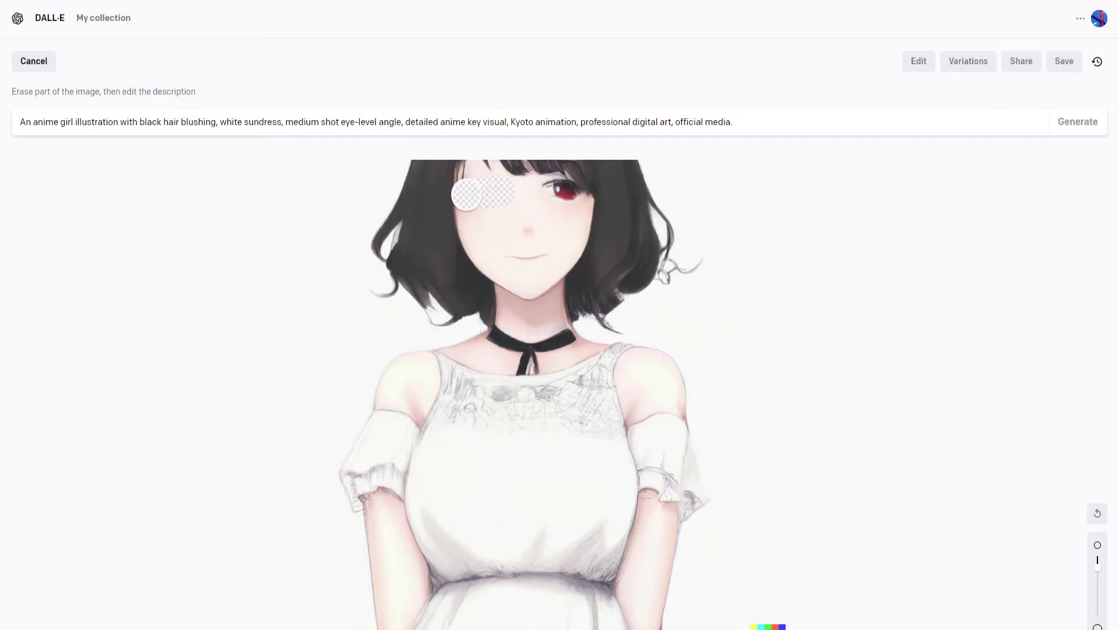
mouse_move(552, 192)
mouse_down()
mouse_move(556, 219)
mouse_move(572, 189)
mouse_move(536, 196)
mouse_move(566, 208)
mouse_move(578, 195)
mouse_move(469, 208)
mouse_up()
click(1078, 121)
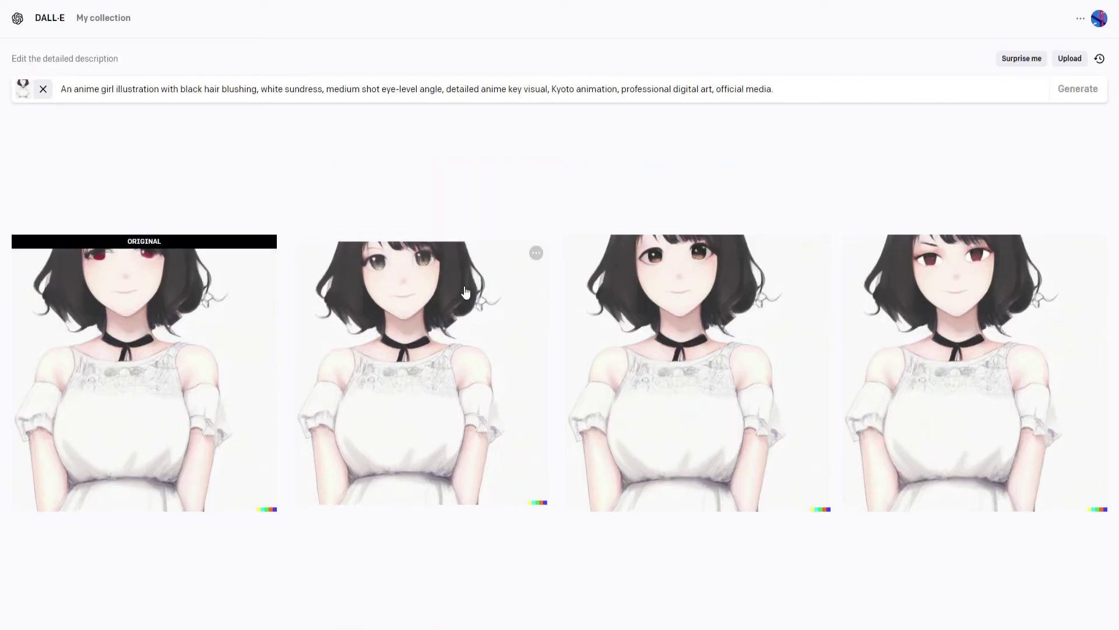
click(466, 290)
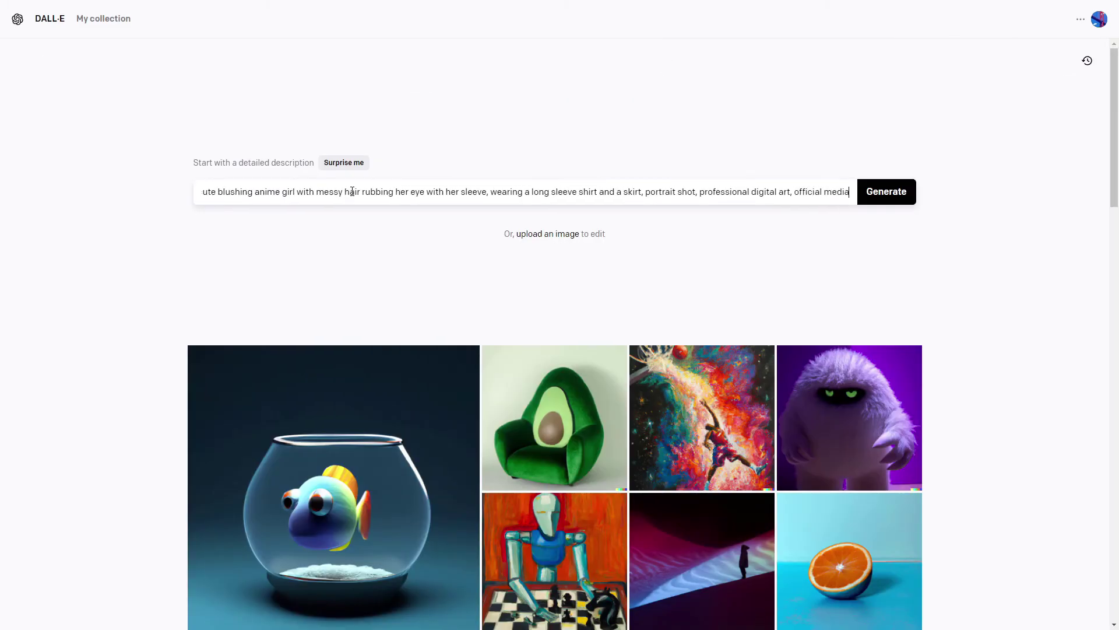
Step: Complete the prompt for the messy-haired girl rubbing her eye with ", anime key visual, kyoto animation." and generate the images
text(, anime key visual, kyoto)
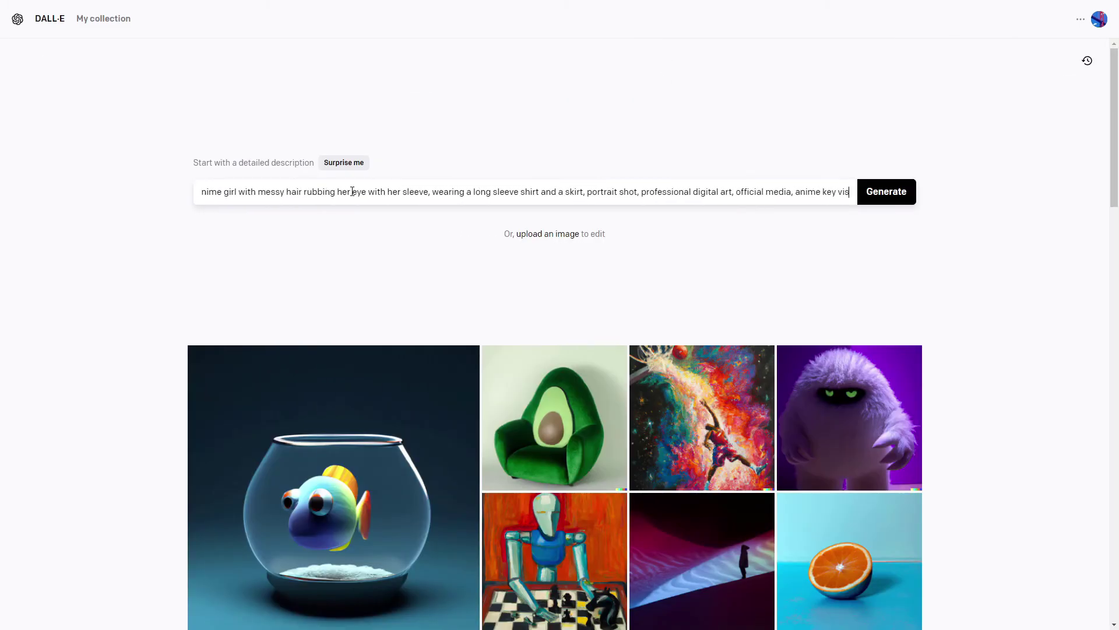
text( animation.)
click(884, 190)
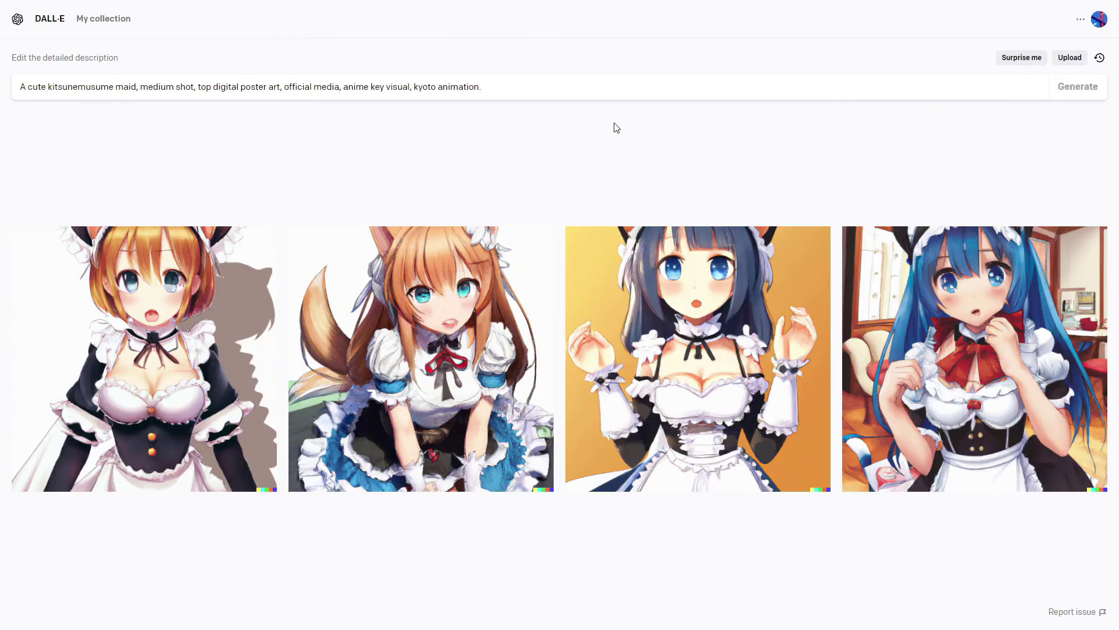
Step: Open the second kitsunemusume maid image for editing, erase her mouth and regenerate that area with the same prompt
click(503, 256)
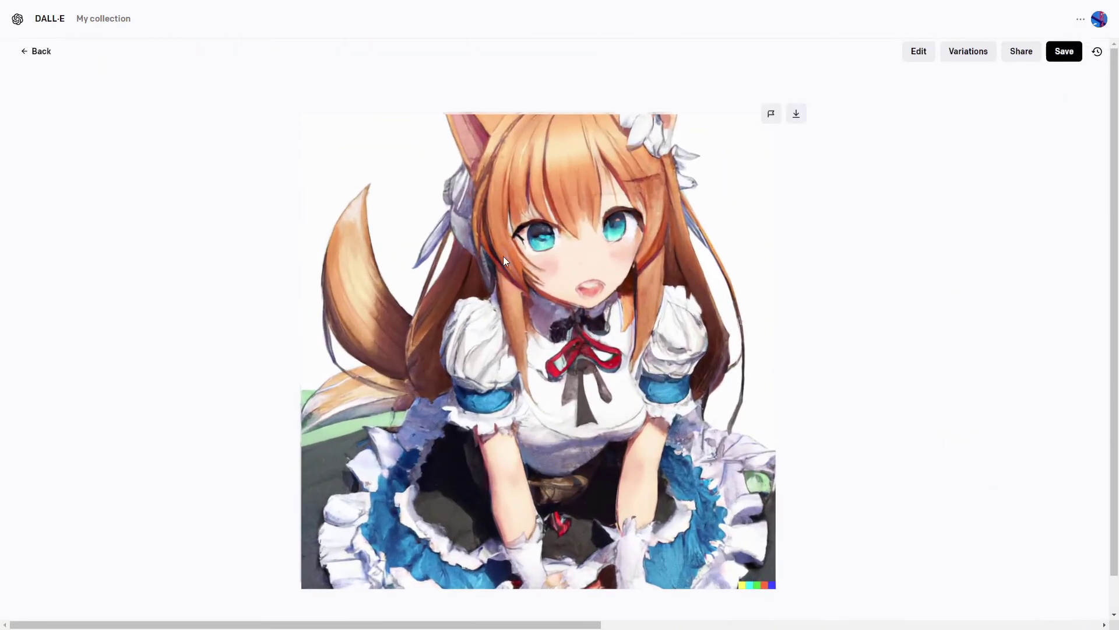
click(917, 50)
mouse_move(600, 321)
mouse_down()
mouse_move(617, 318)
mouse_move(607, 325)
mouse_up()
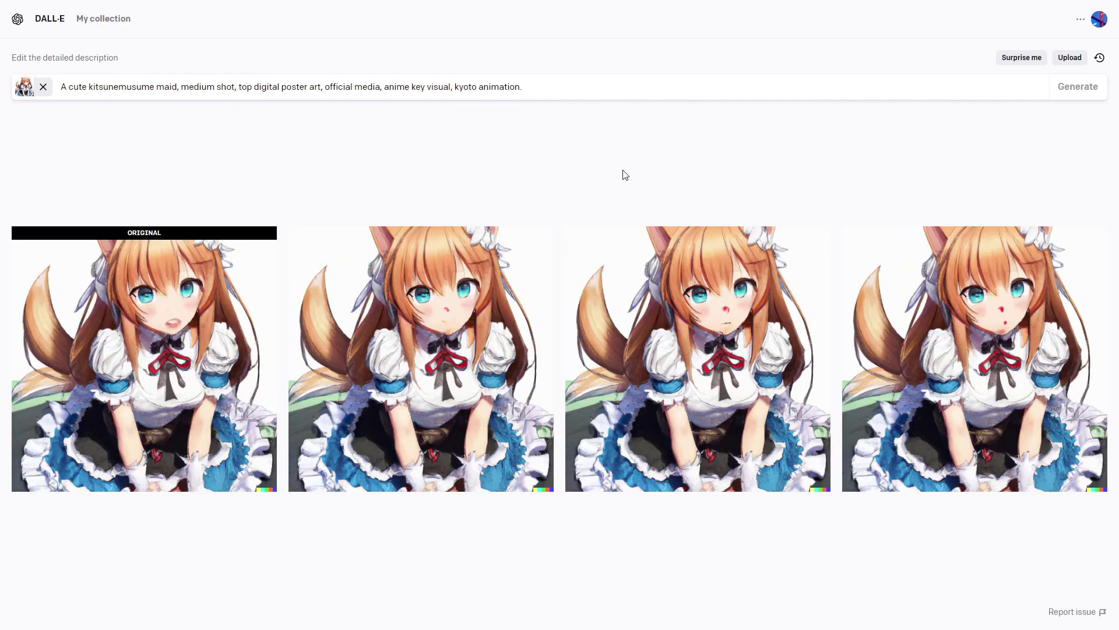